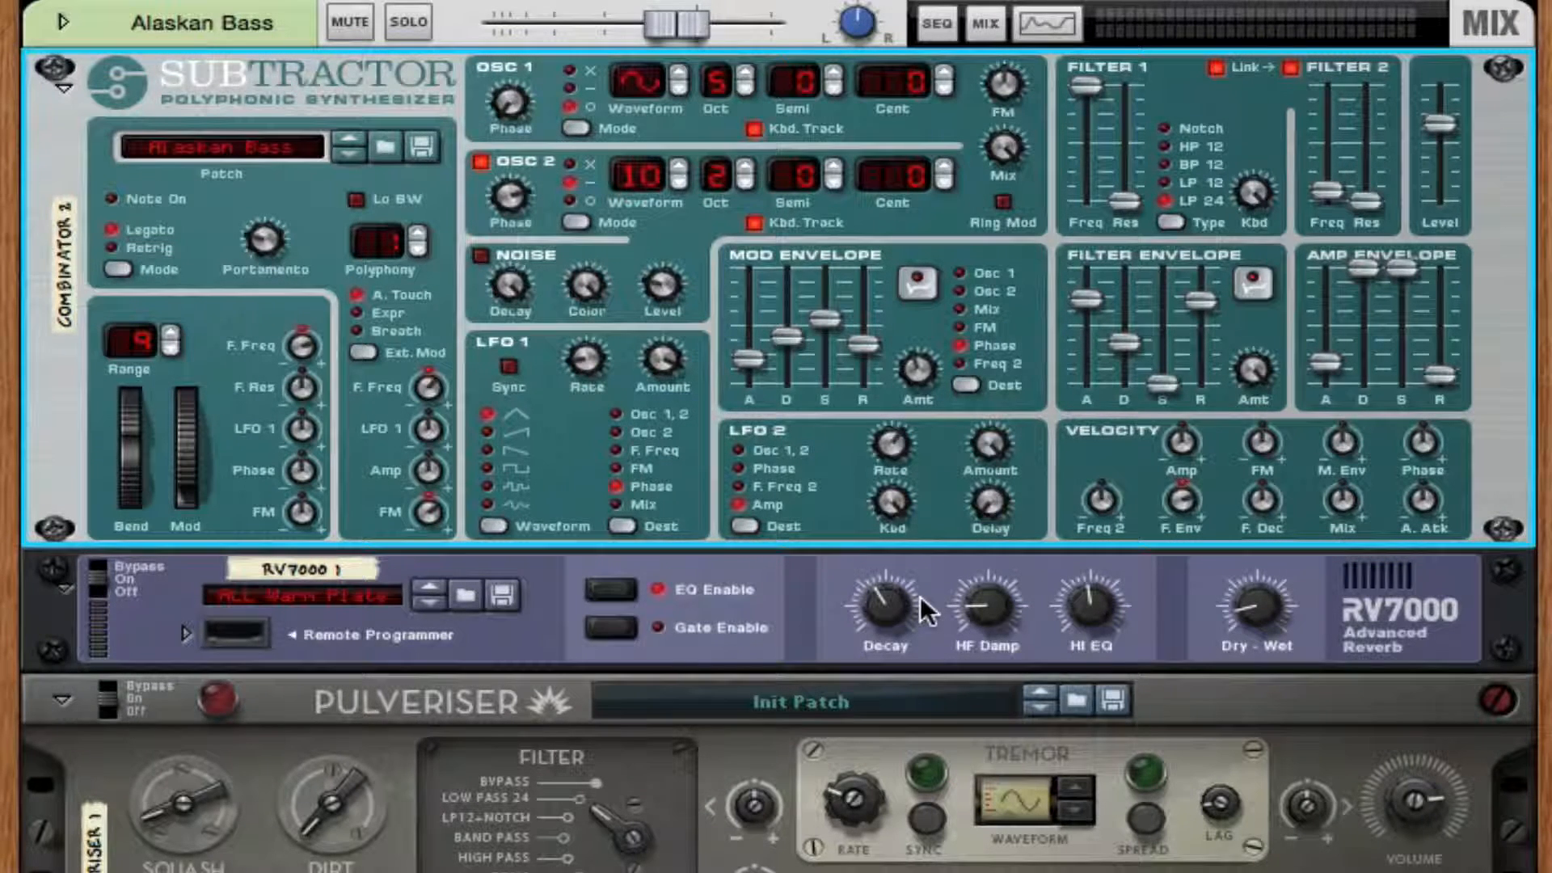
- Add an empty Combinator to the rack below the Maximizer
mouse_move(920, 595)
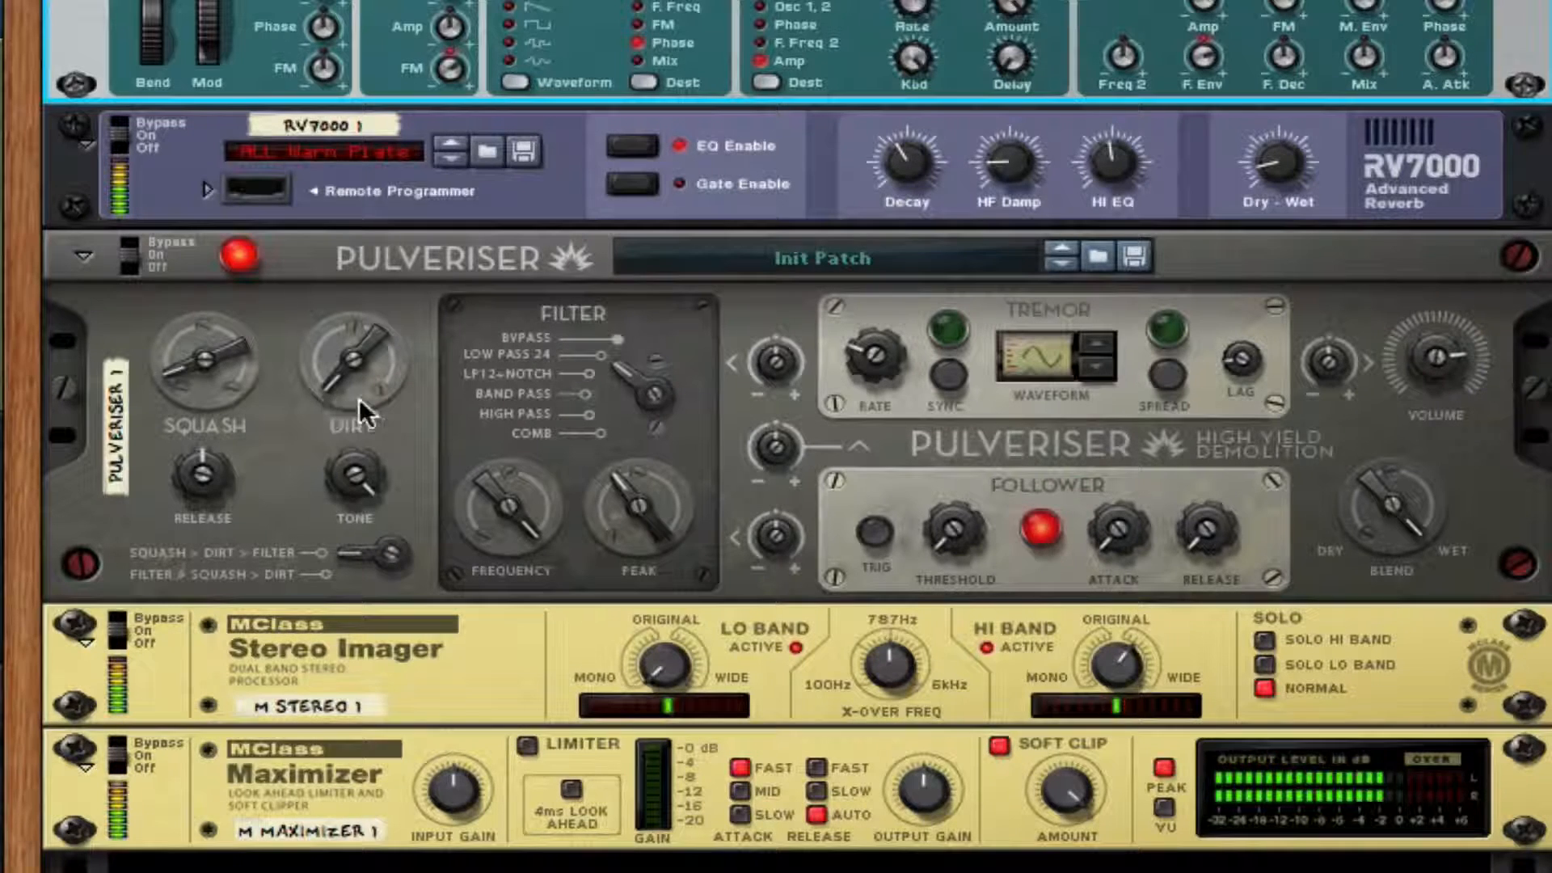
scroll(497, 498, "down", 3)
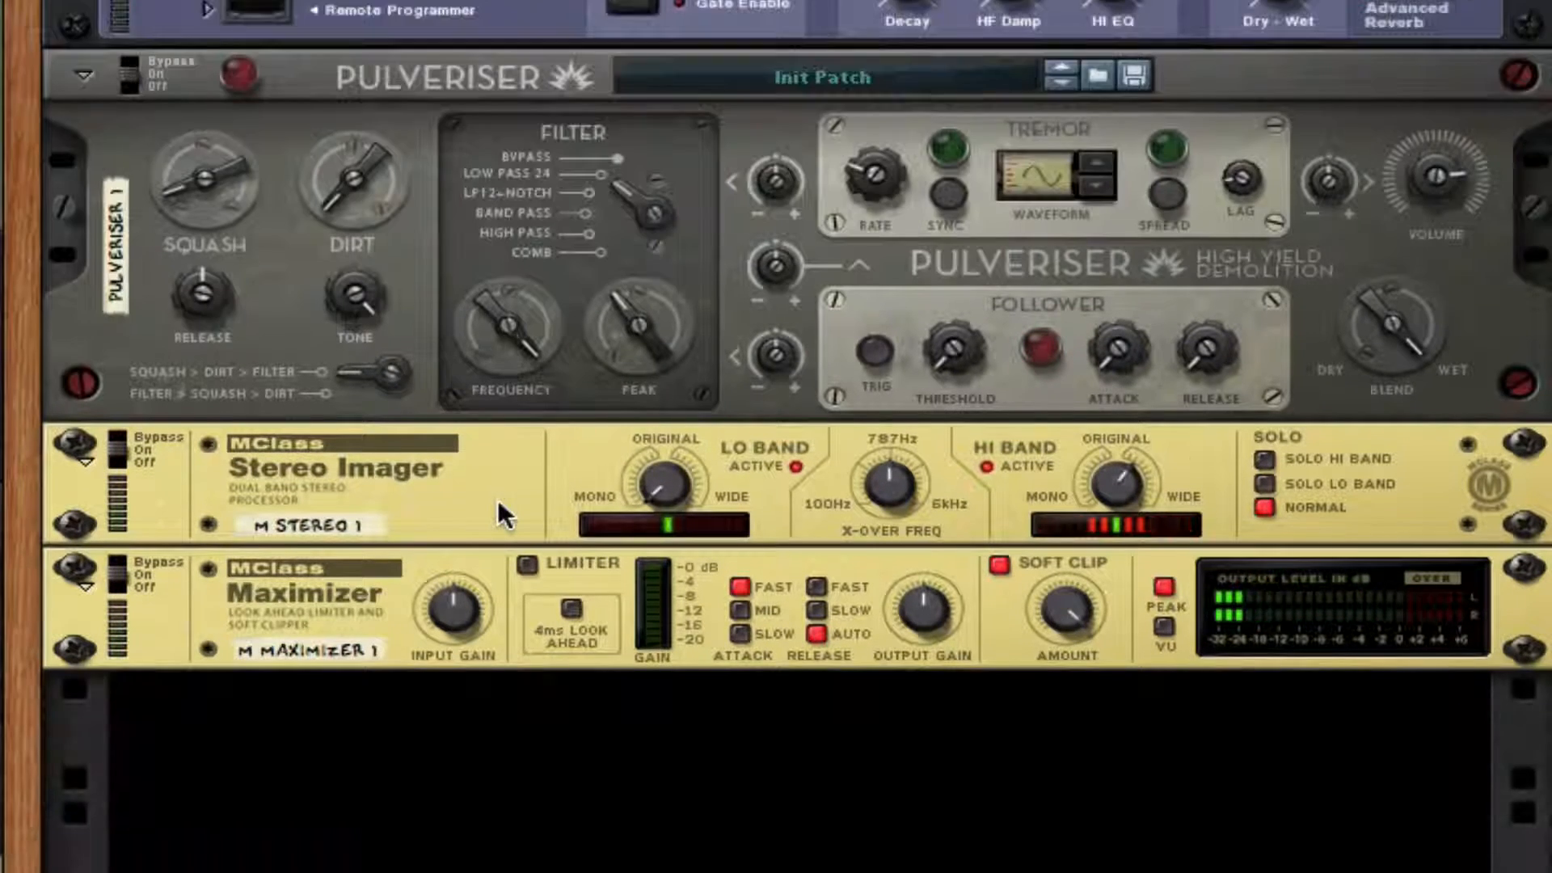
scroll(515, 499, "down", 4)
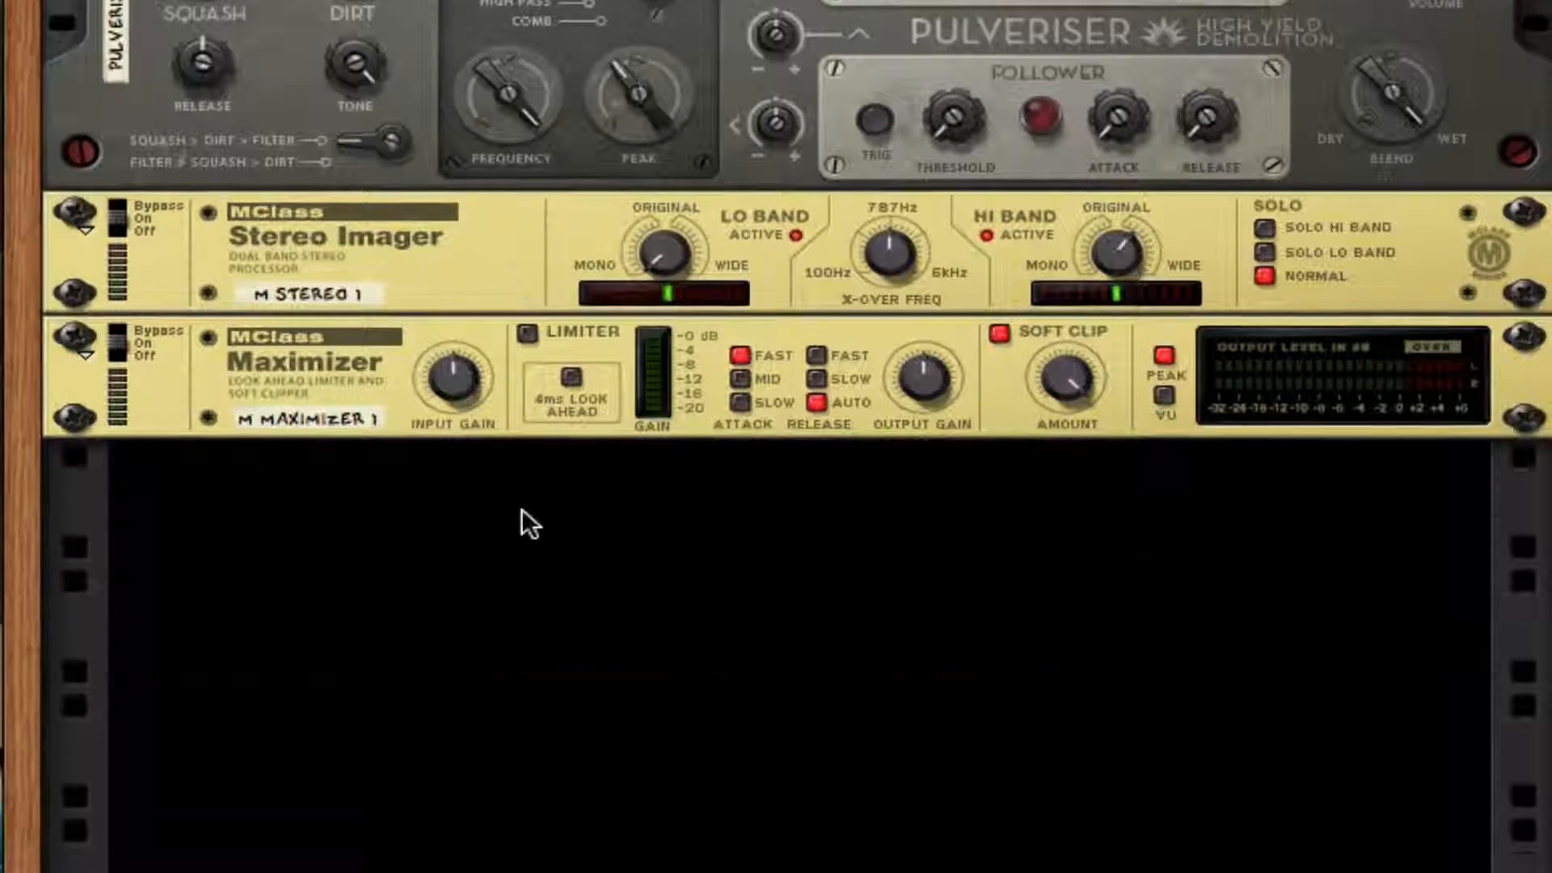
right_click(496, 567)
mouse_move(747, 864)
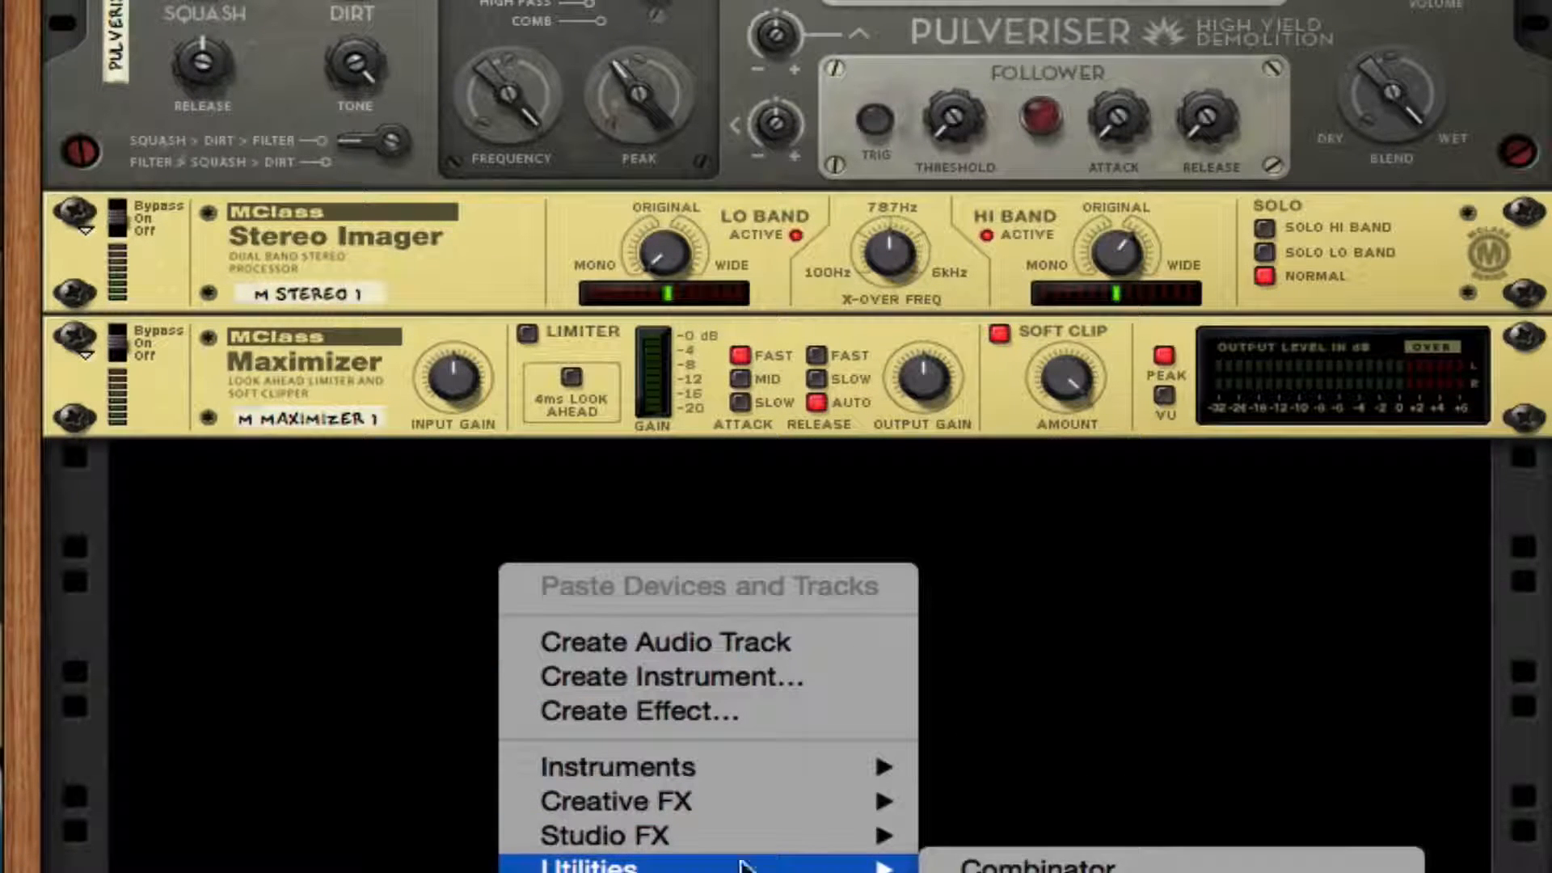
left_click(957, 864)
- Create a SubTractor synthesizer inside the new Combinator
right_click(287, 776)
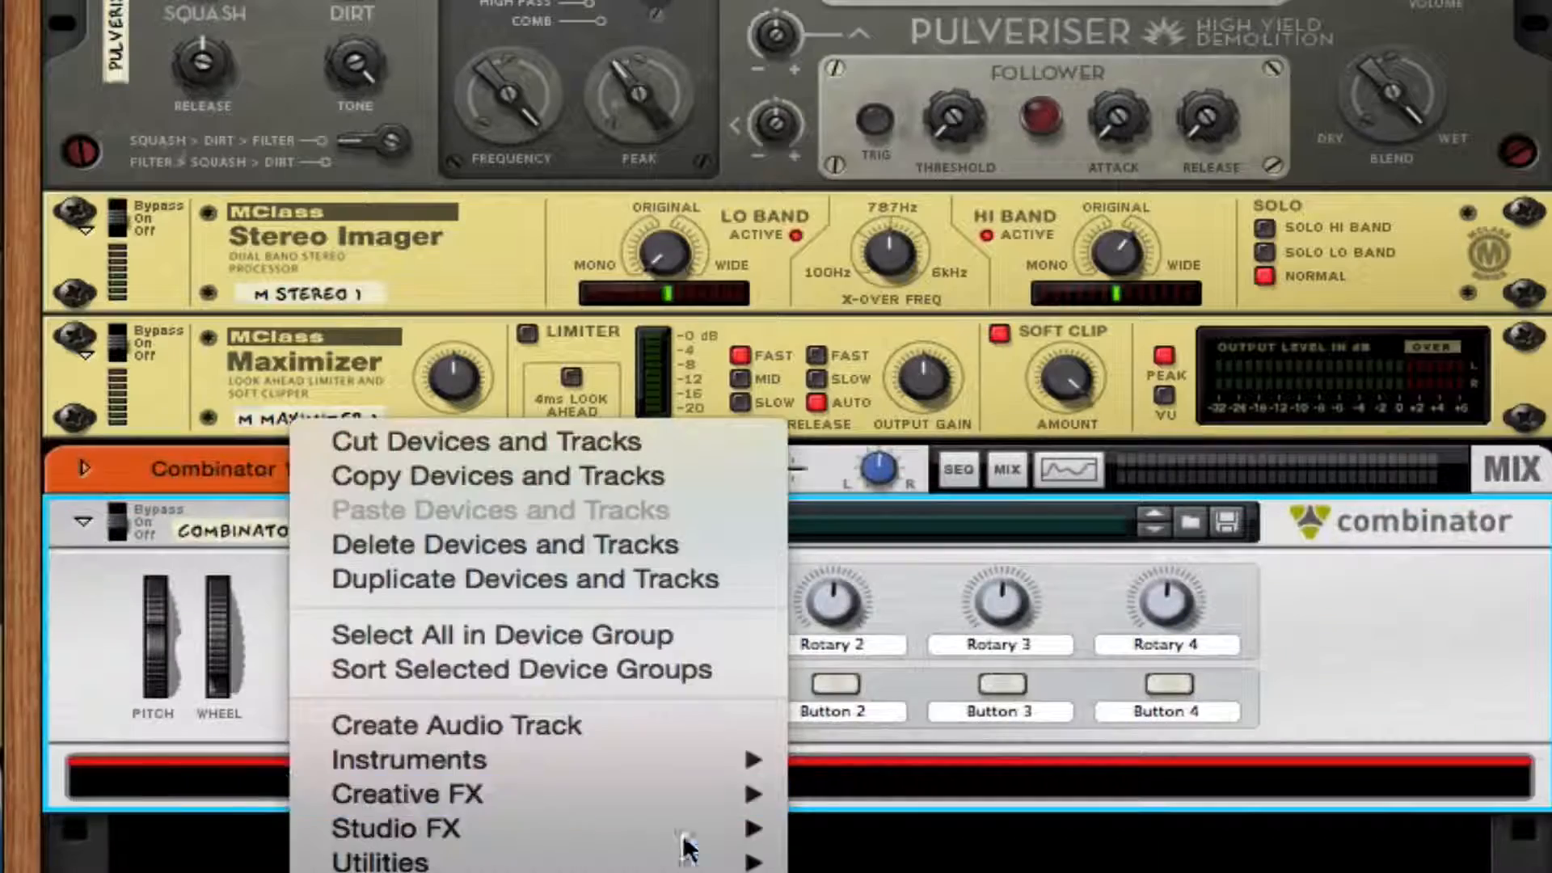
mouse_move(703, 760)
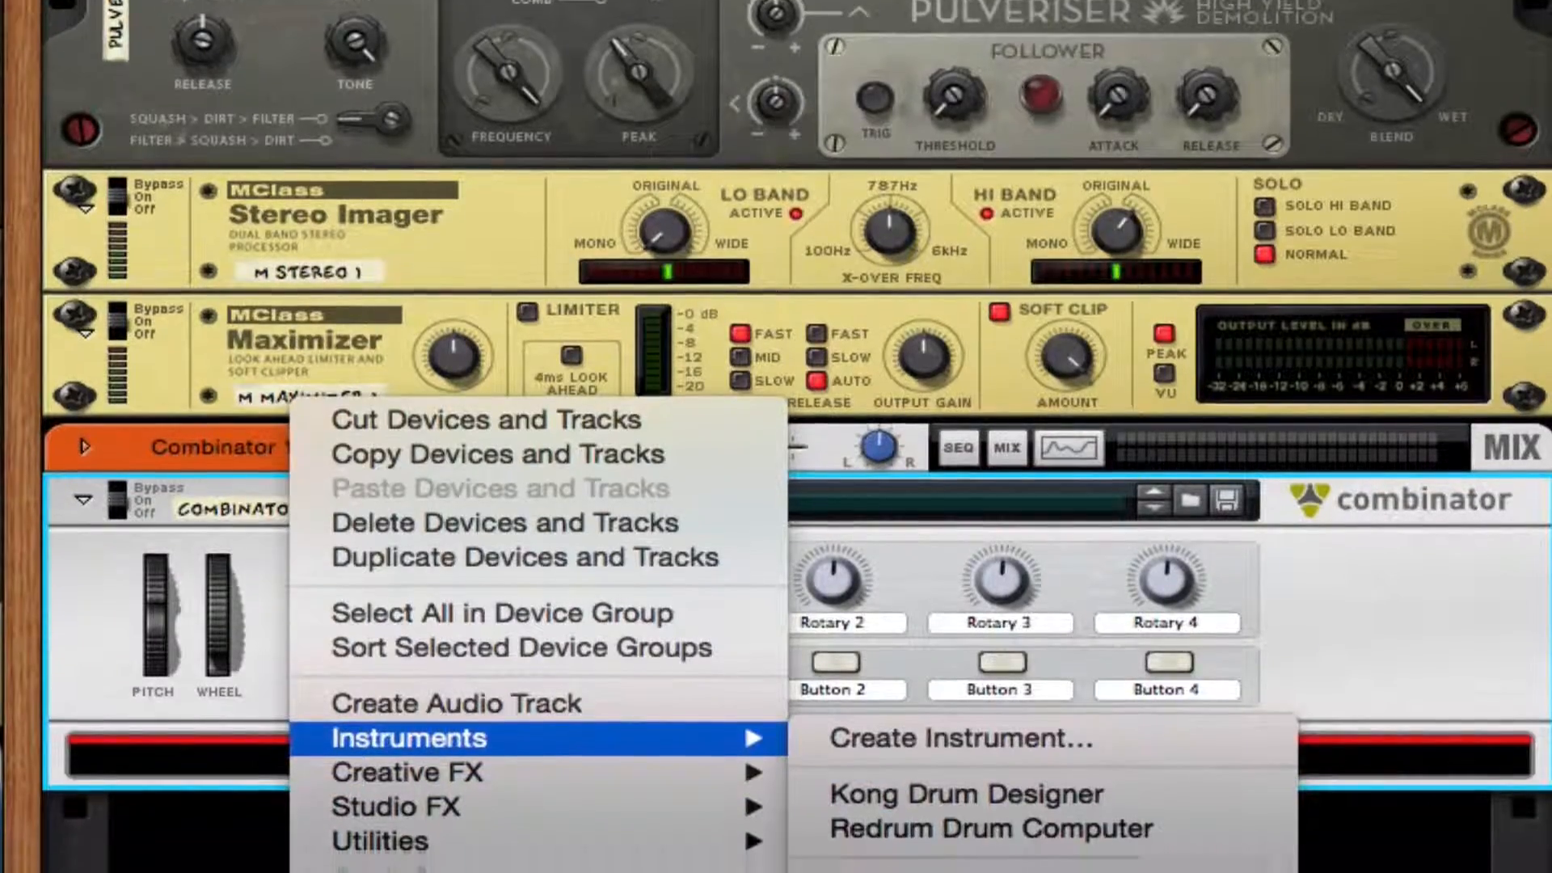
left_click(961, 864)
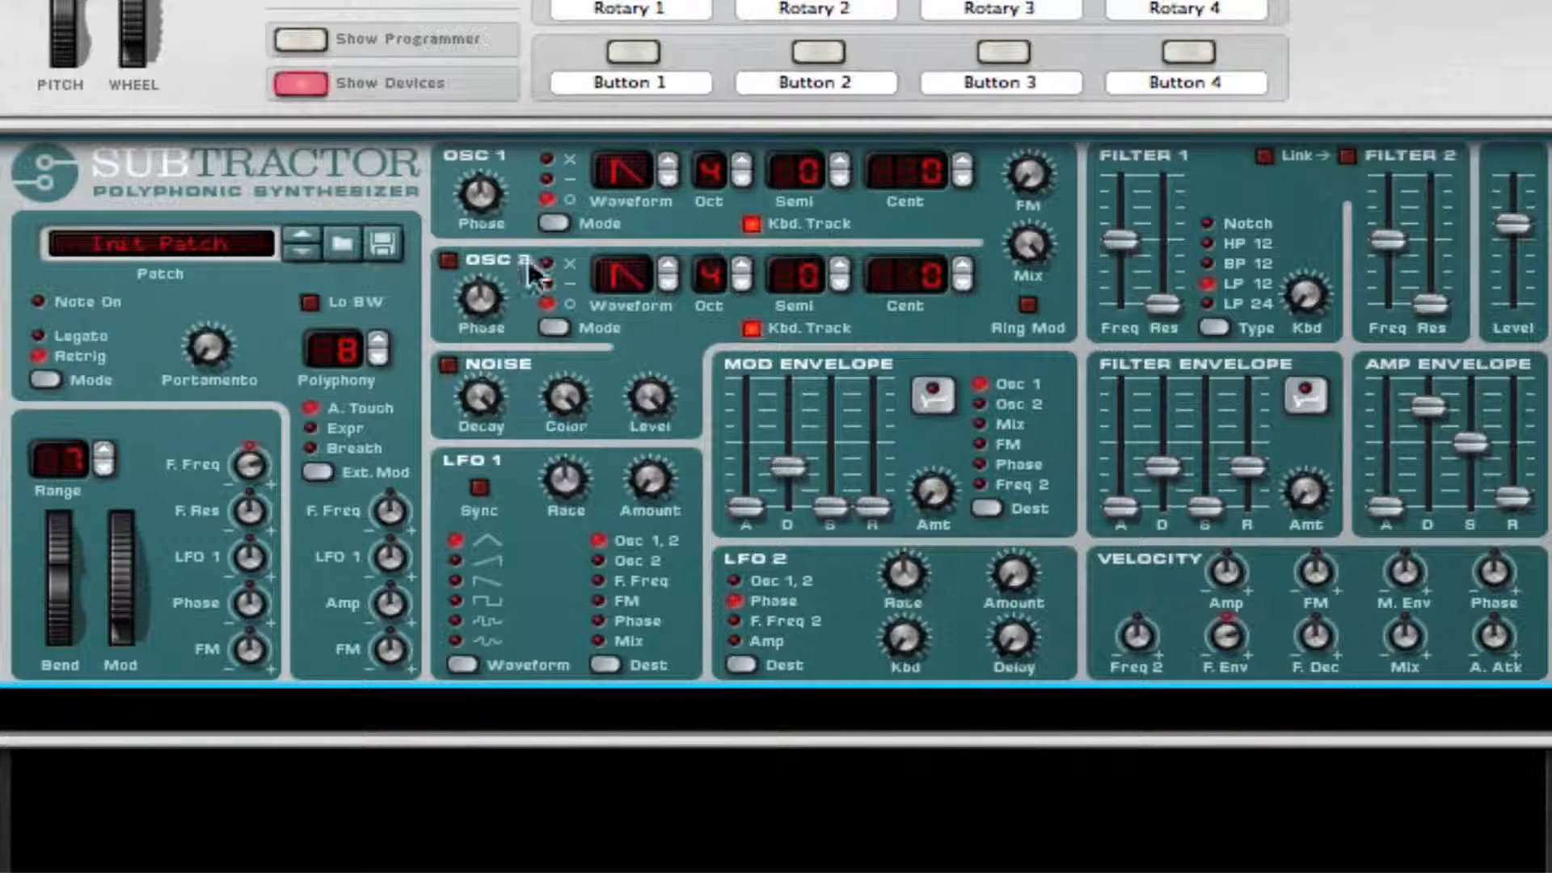
- Turn on SubTractor's oscillator 2 with a raised phase difference and set its octave to 2
left_click(452, 257)
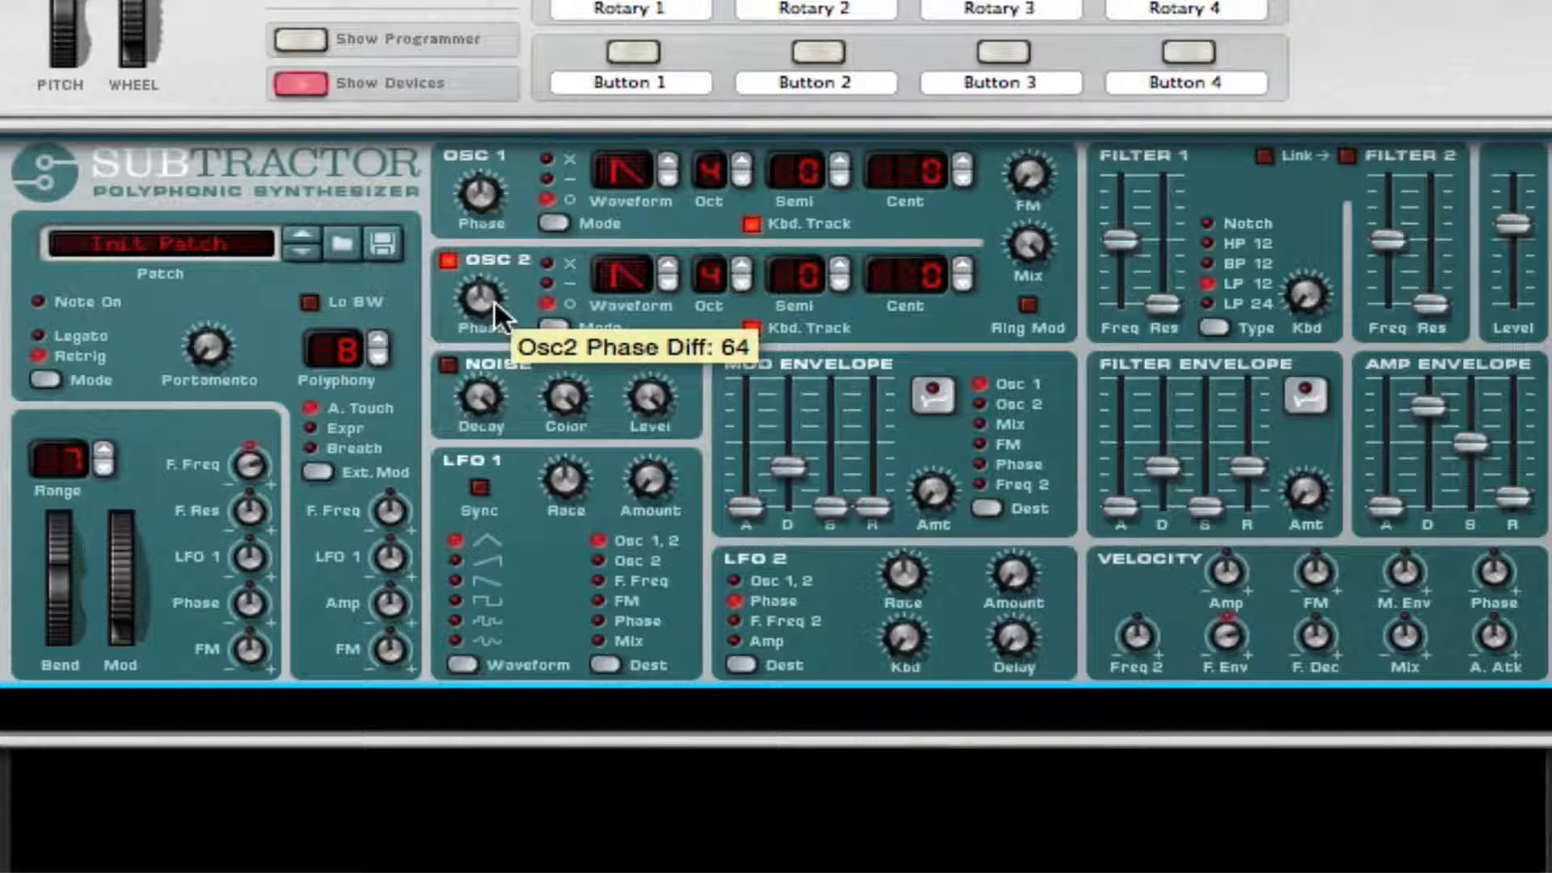
left_click_drag(488, 299, 527, 161)
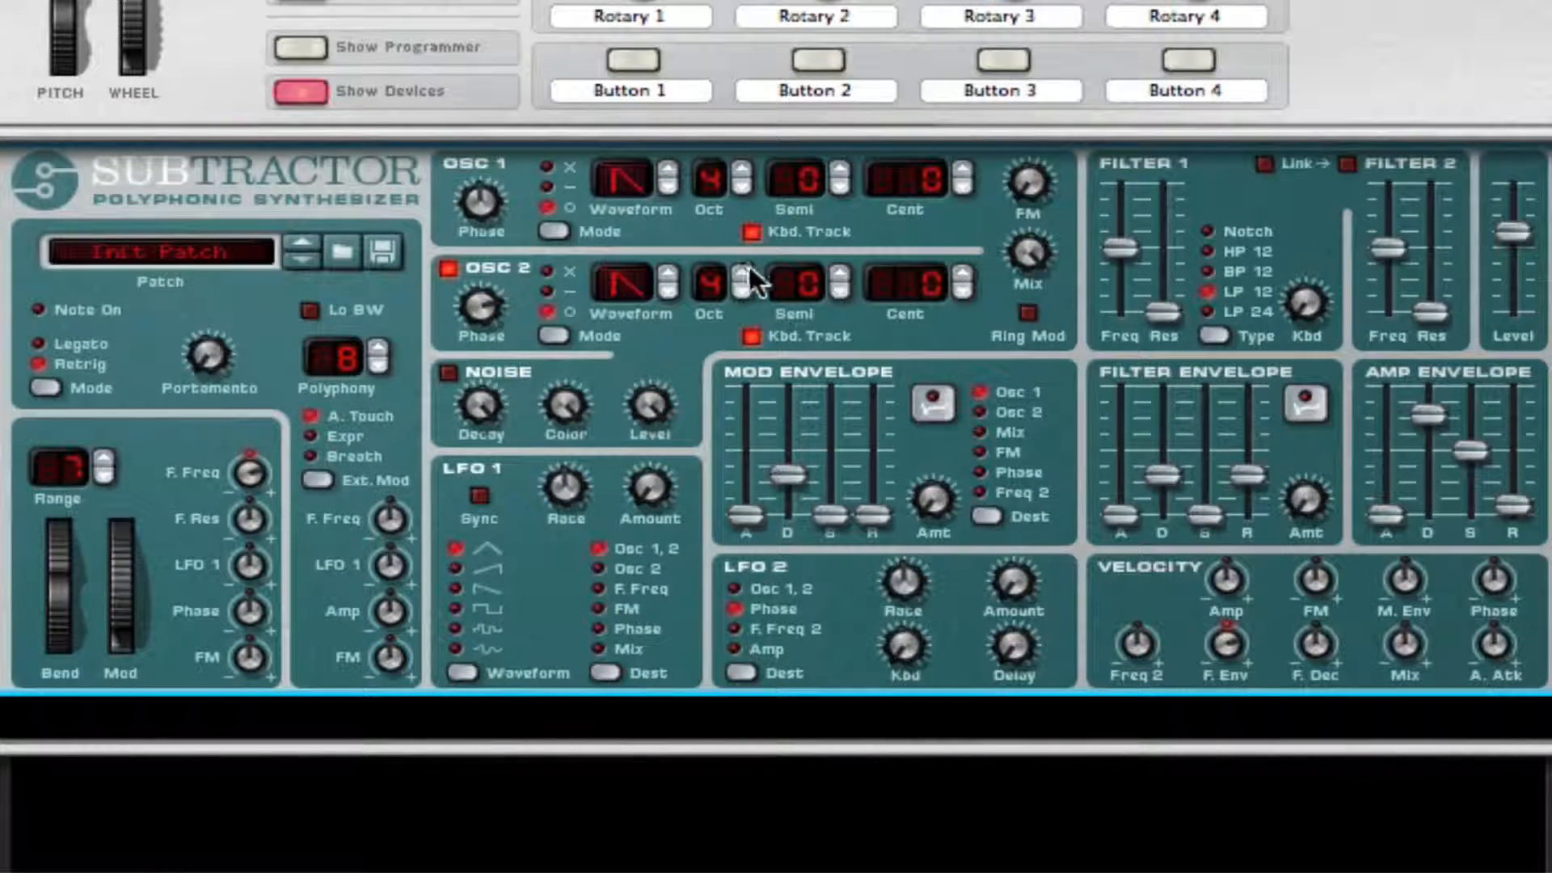
scroll(756, 274, "up", 10)
scroll(737, 341, "down", 1)
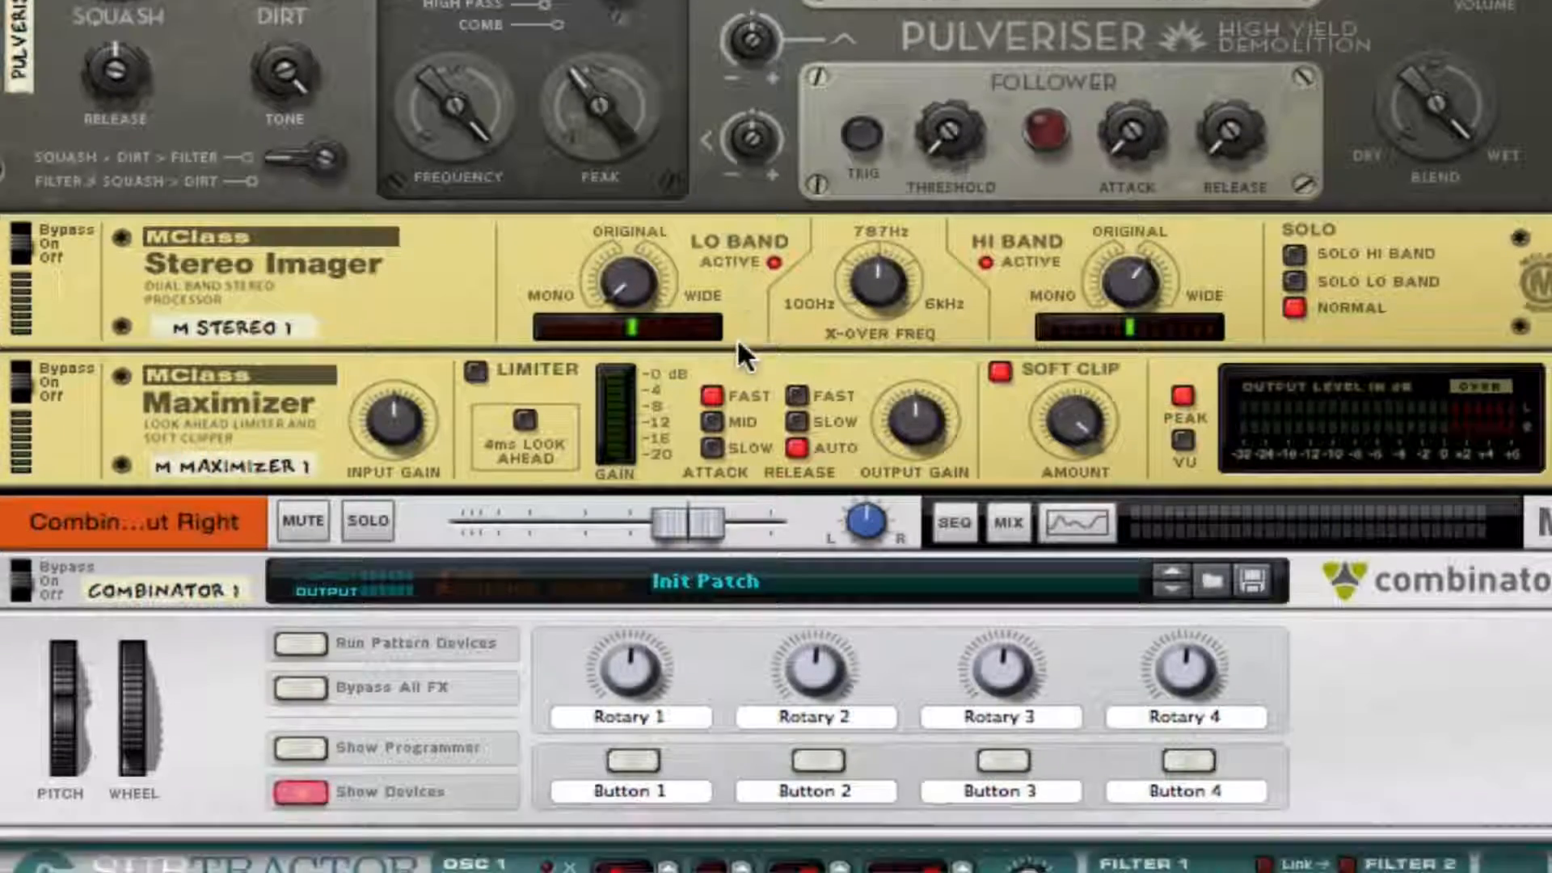
scroll(737, 345, "down", 6)
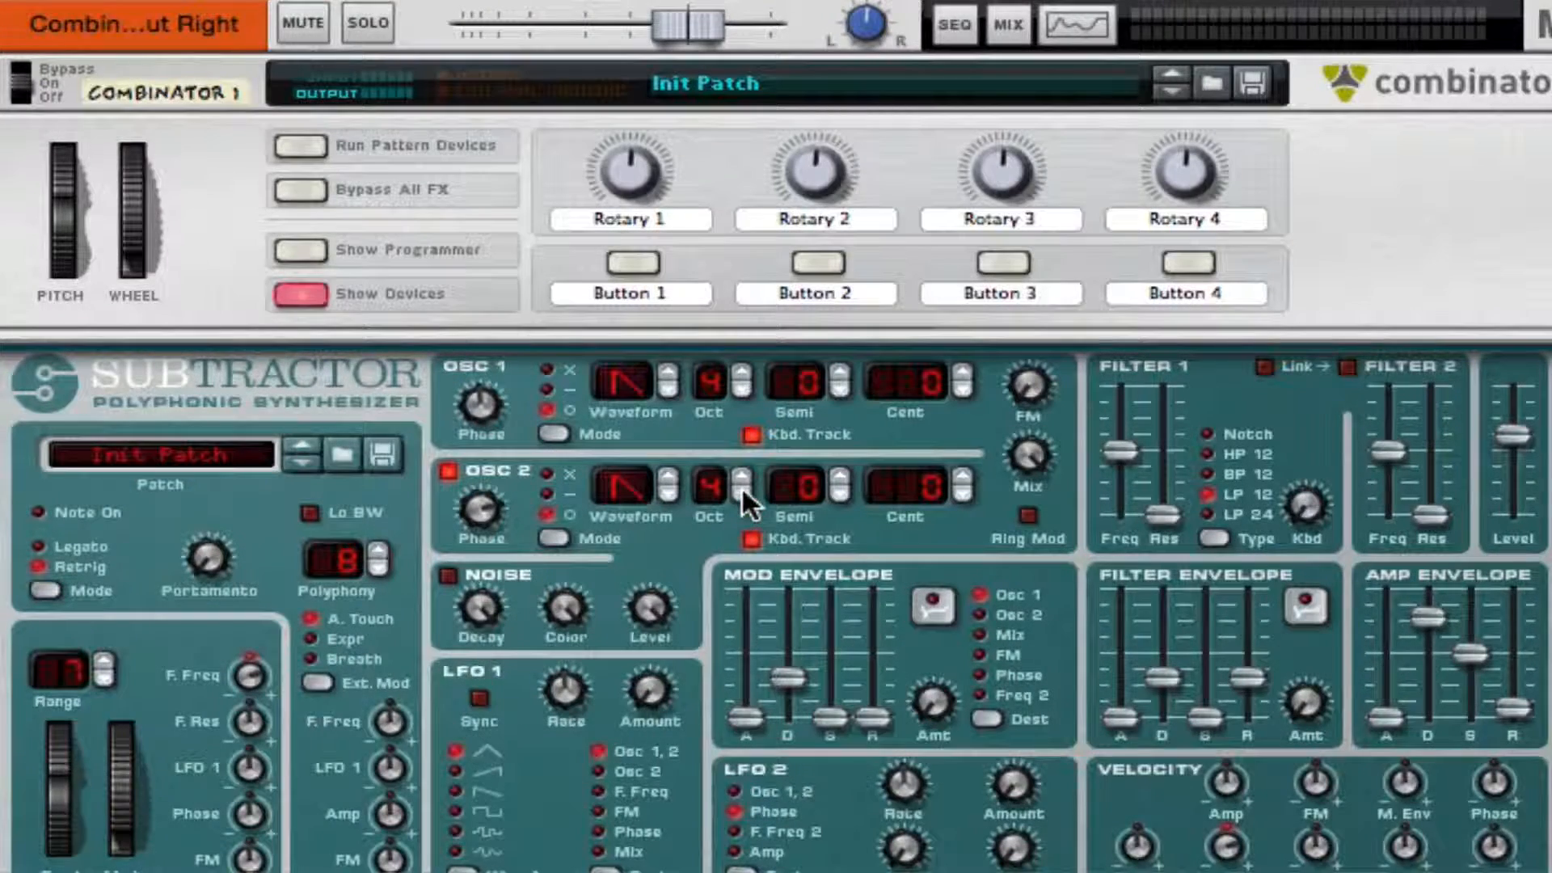
left_click(743, 492)
left_click(743, 490)
scroll(776, 430, "down", 2)
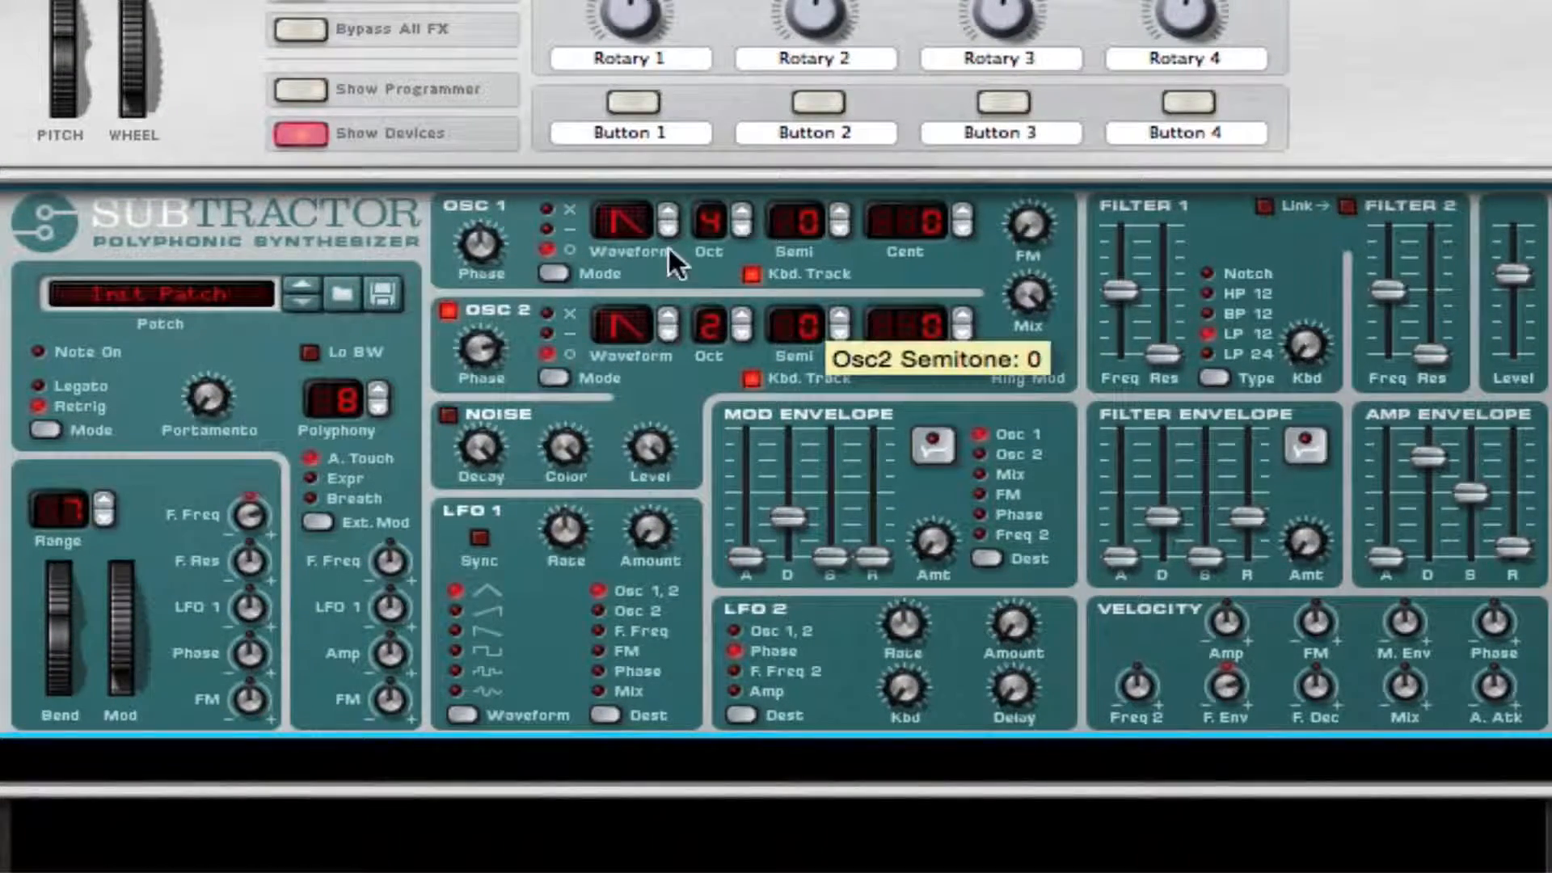
- Change oscillator 2's waveform to number 10
scroll(670, 252, "up", 9)
scroll(678, 297, "down", 6)
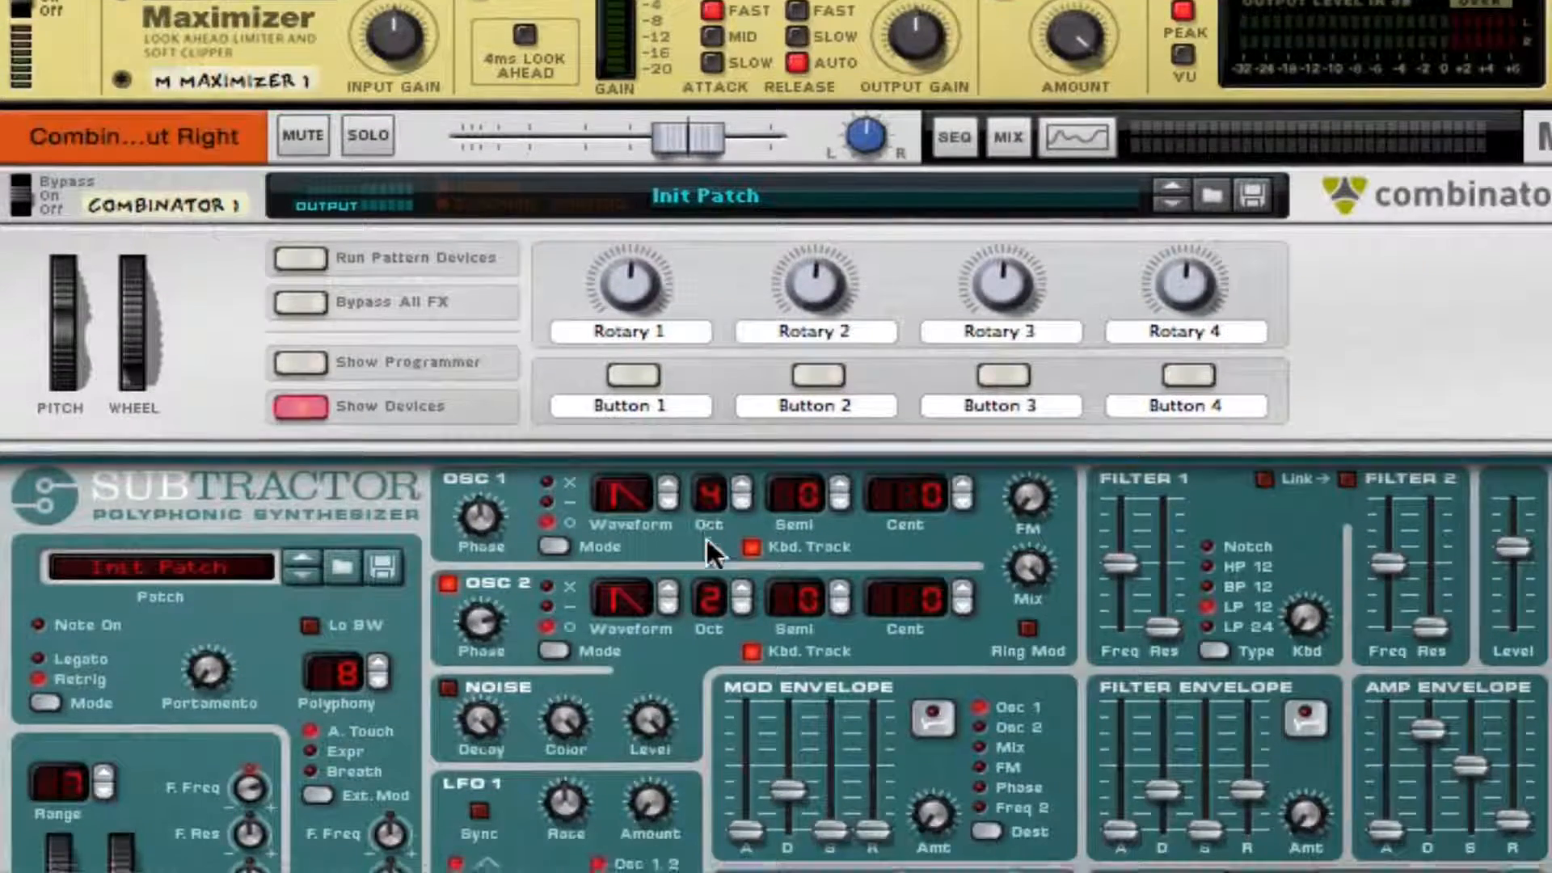
scroll(705, 536, "down", 4)
left_click(667, 302)
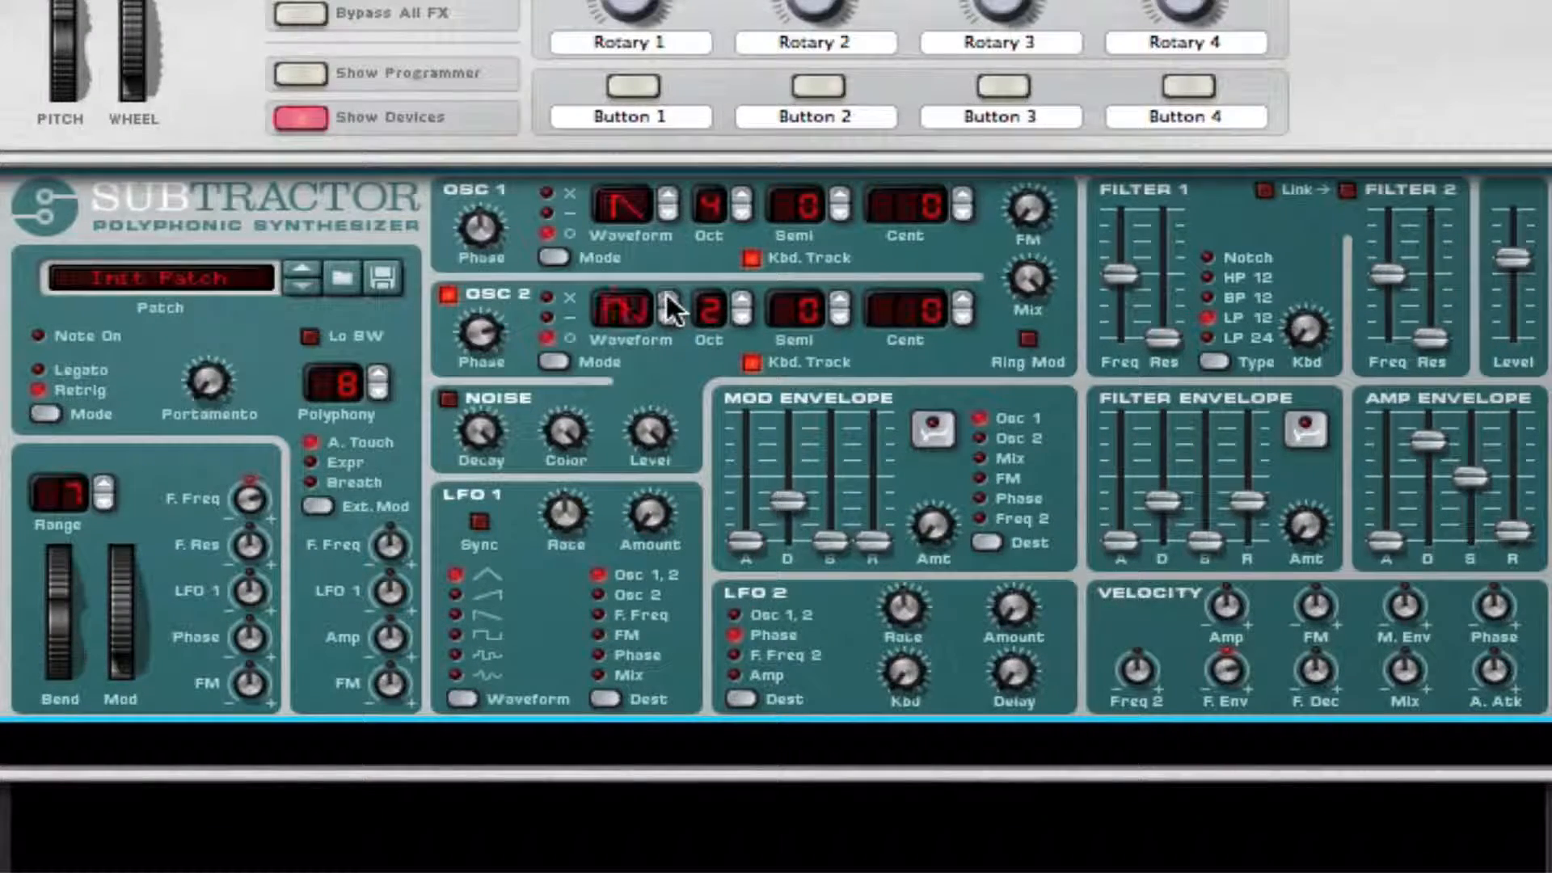
left_click(668, 301)
left_click(667, 300)
left_click(668, 301)
left_click(667, 300)
left_click(668, 301)
left_click(668, 302)
left_click(668, 302)
left_click(668, 300)
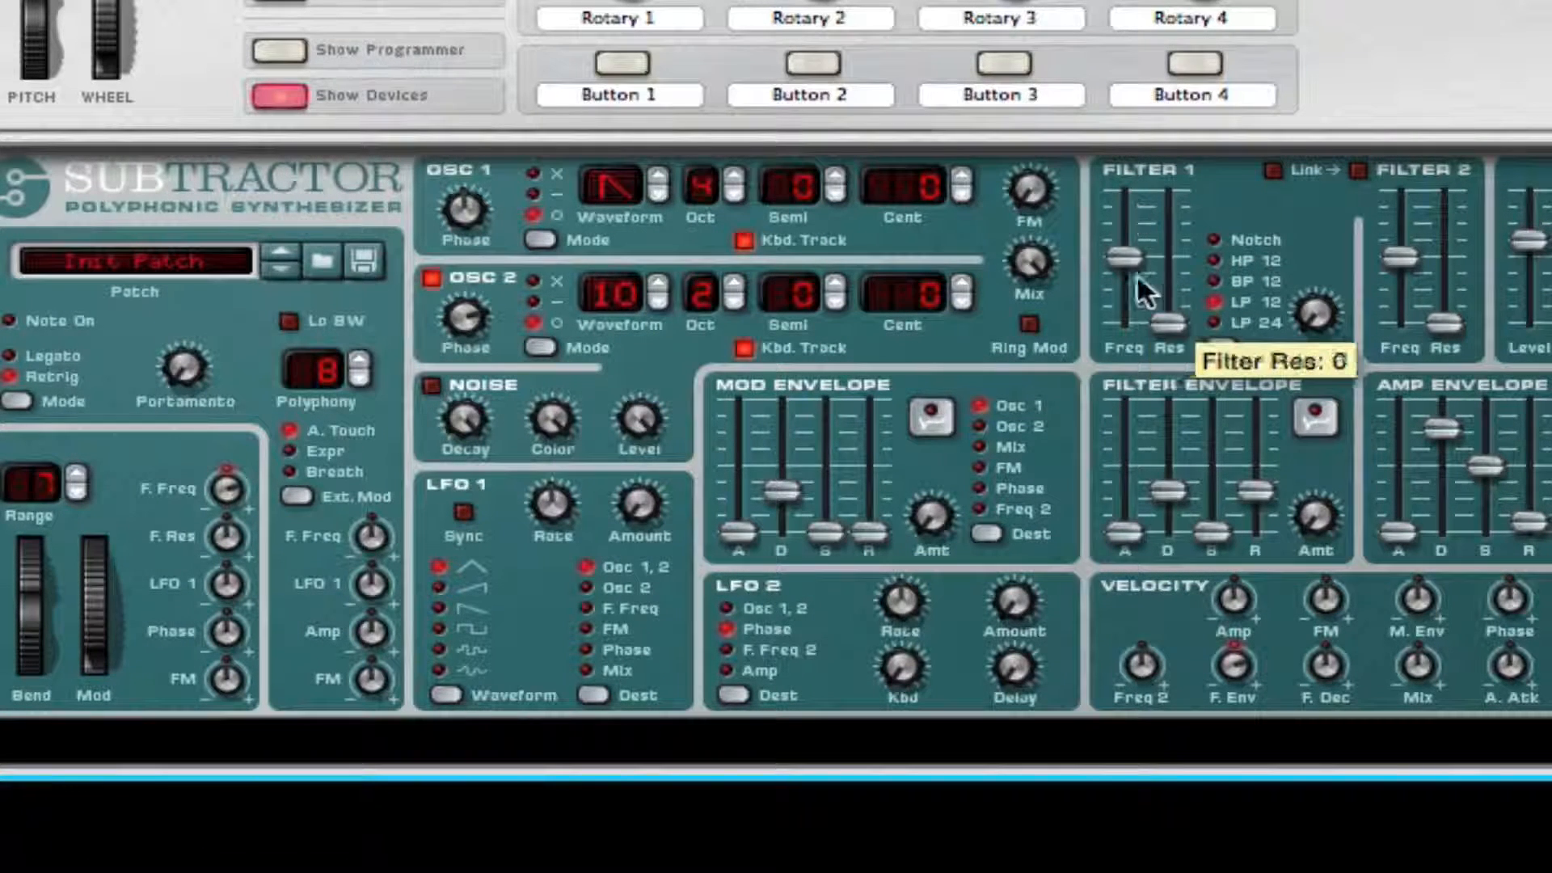
- Open Filter 1's frequency fully with the LP 24 type, and set oscillator 2's phase mode to subtraction (−)
left_click_drag(1112, 249, 1115, 184)
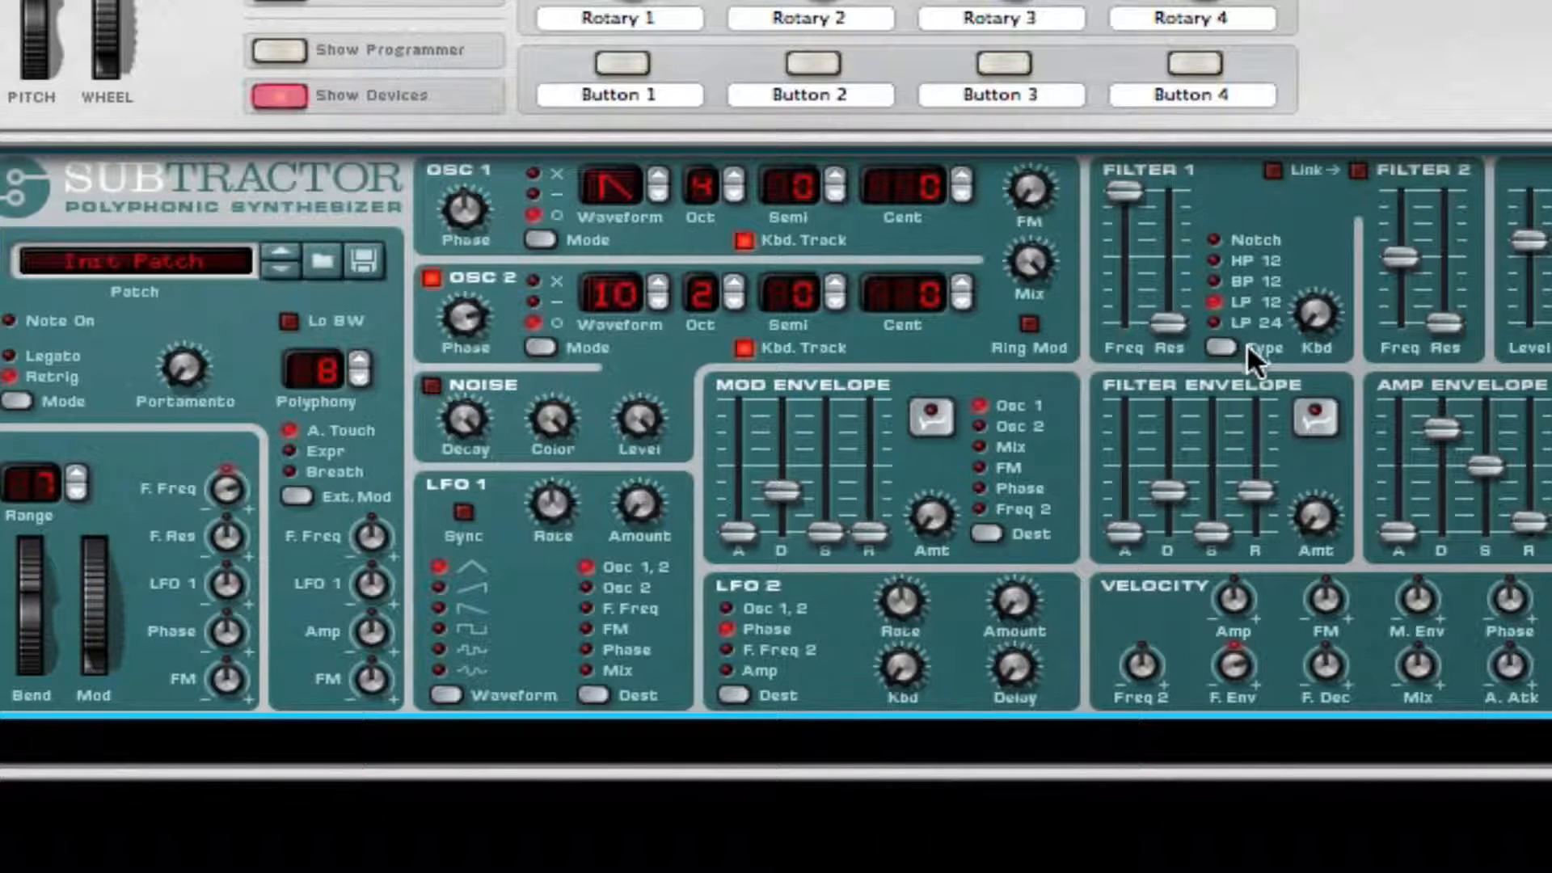
left_click(1257, 325)
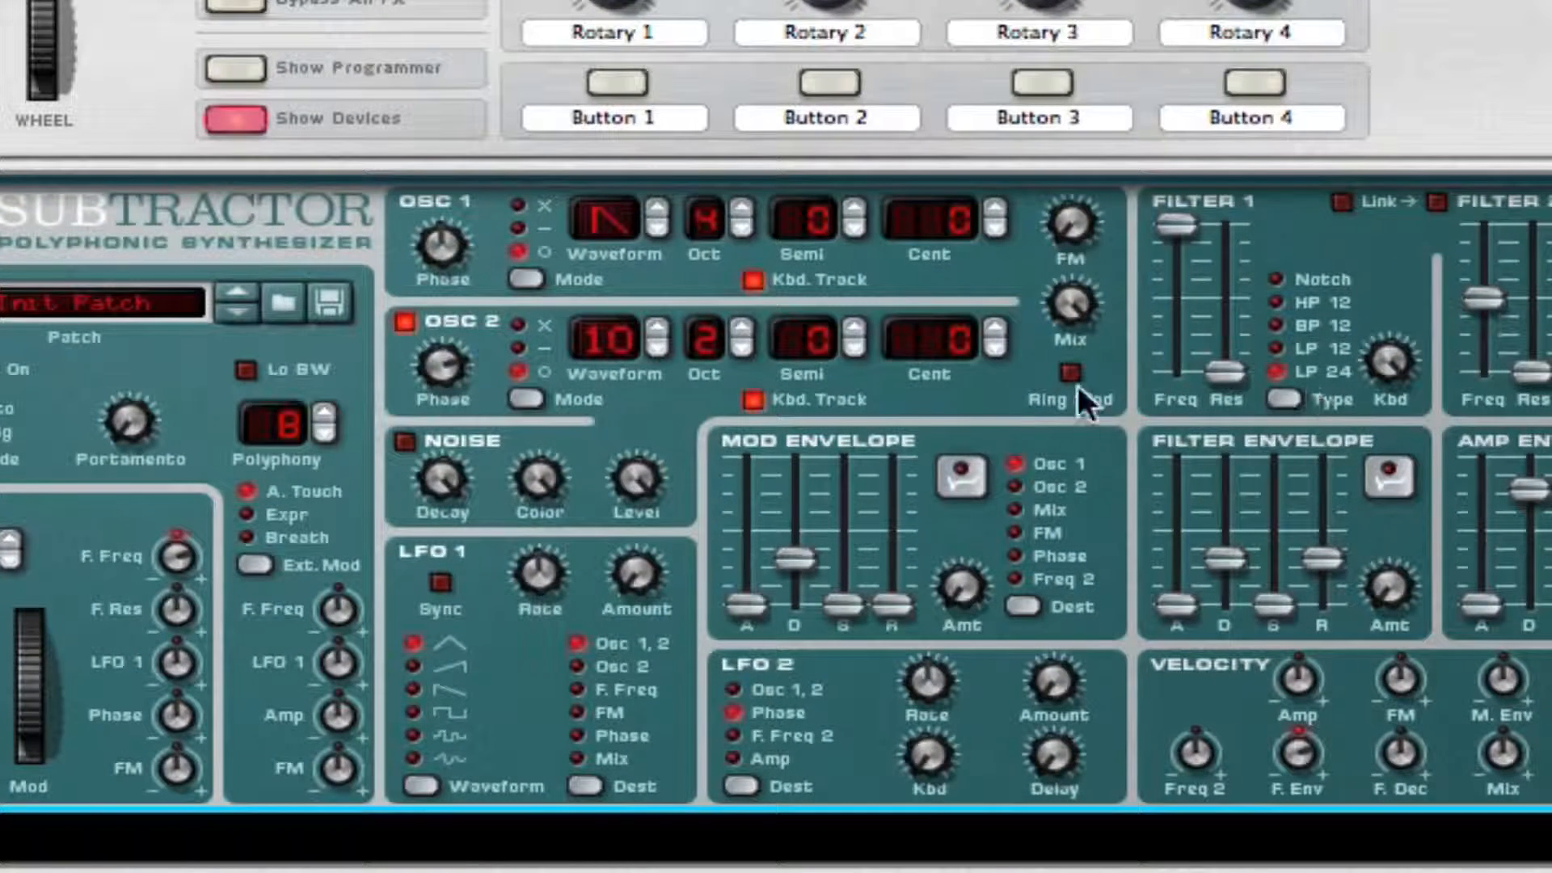
left_click(517, 348)
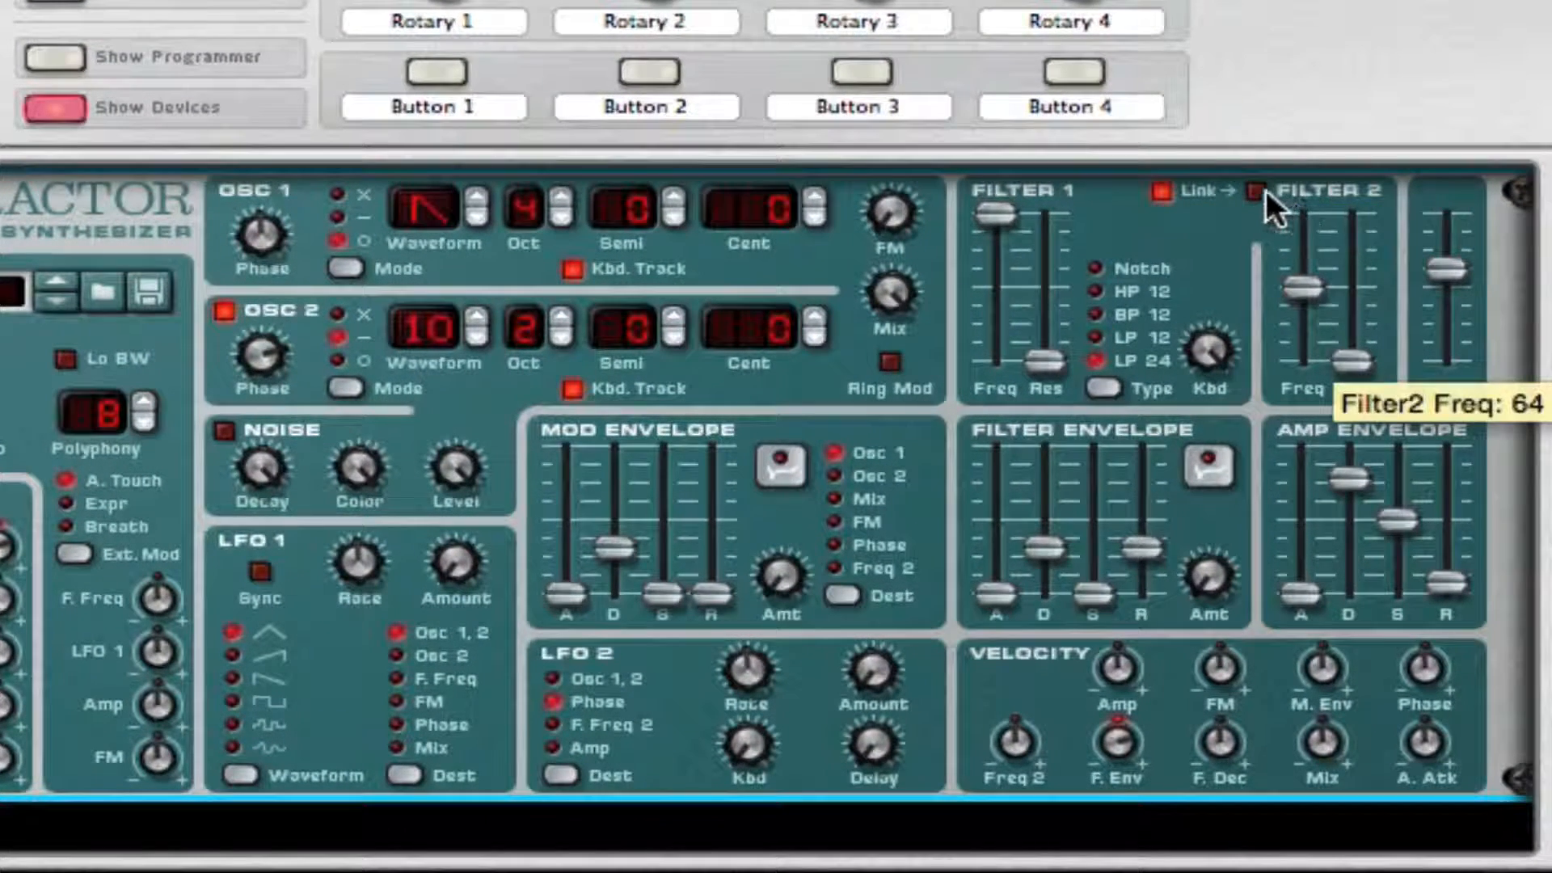
- Enable Filter 2 and lower its frequency to near the bottom of its range
left_click(1262, 193)
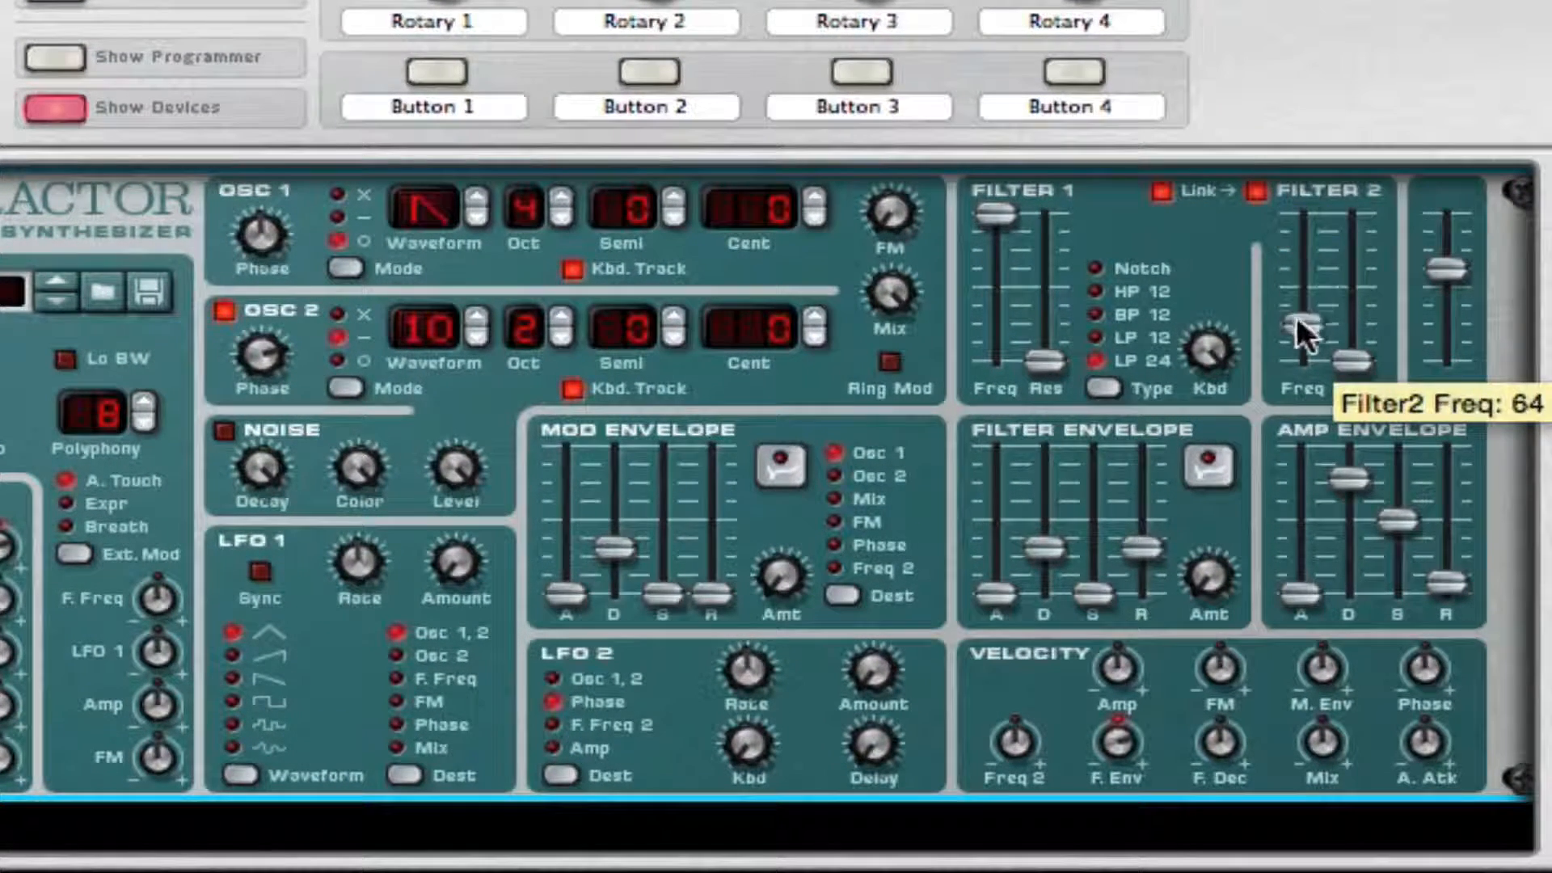
left_click_drag(1296, 319, 1294, 335)
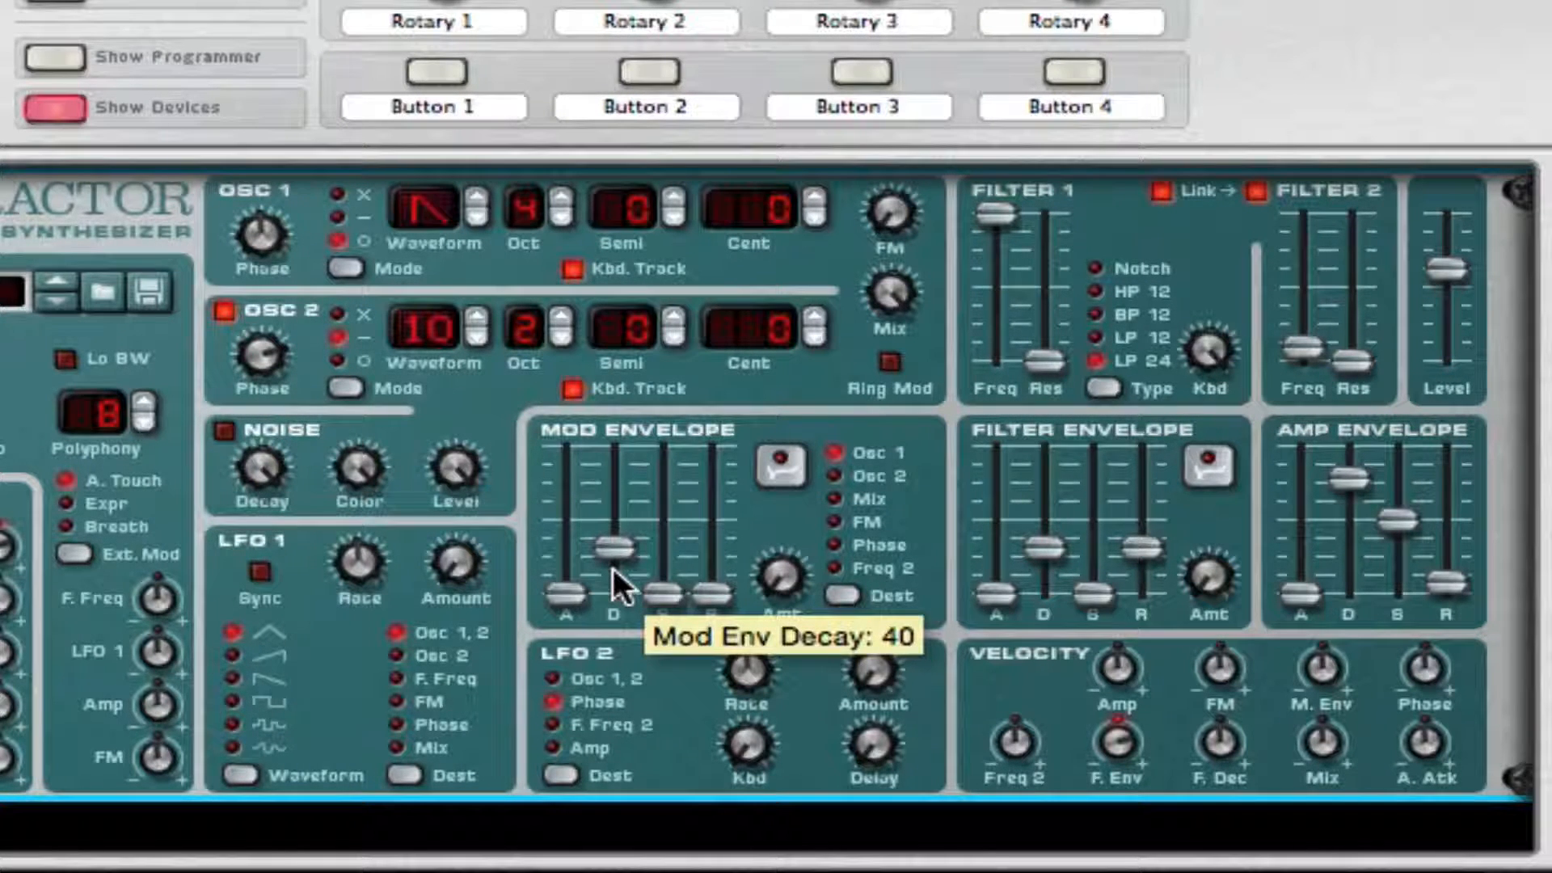
- Route the mod envelope to Phase and raise its amount
left_click(832, 544)
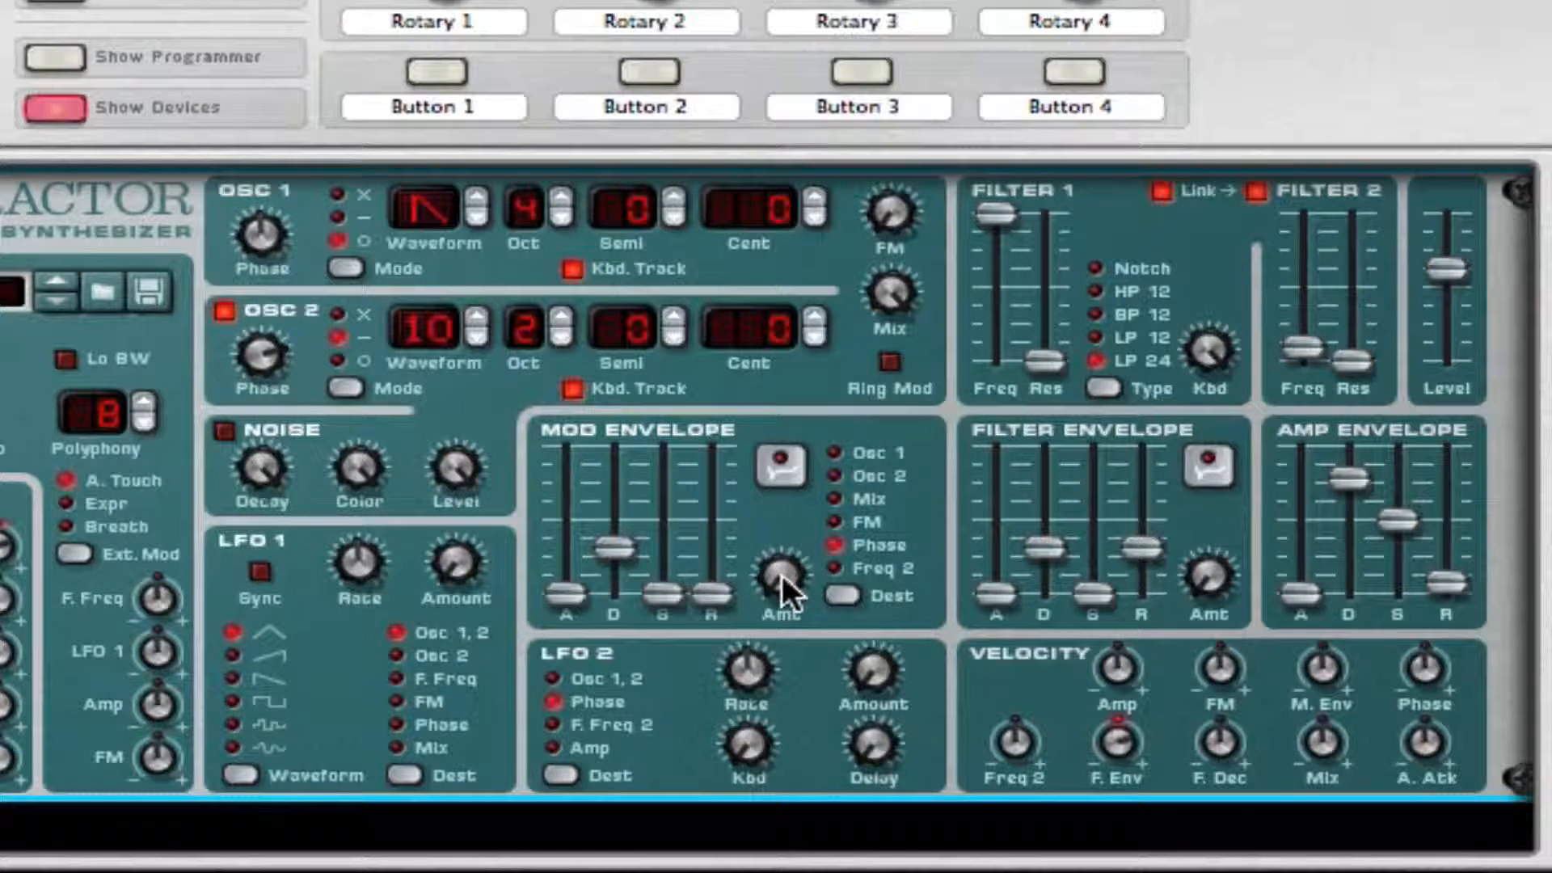
left_click_drag(781, 573, 826, 301)
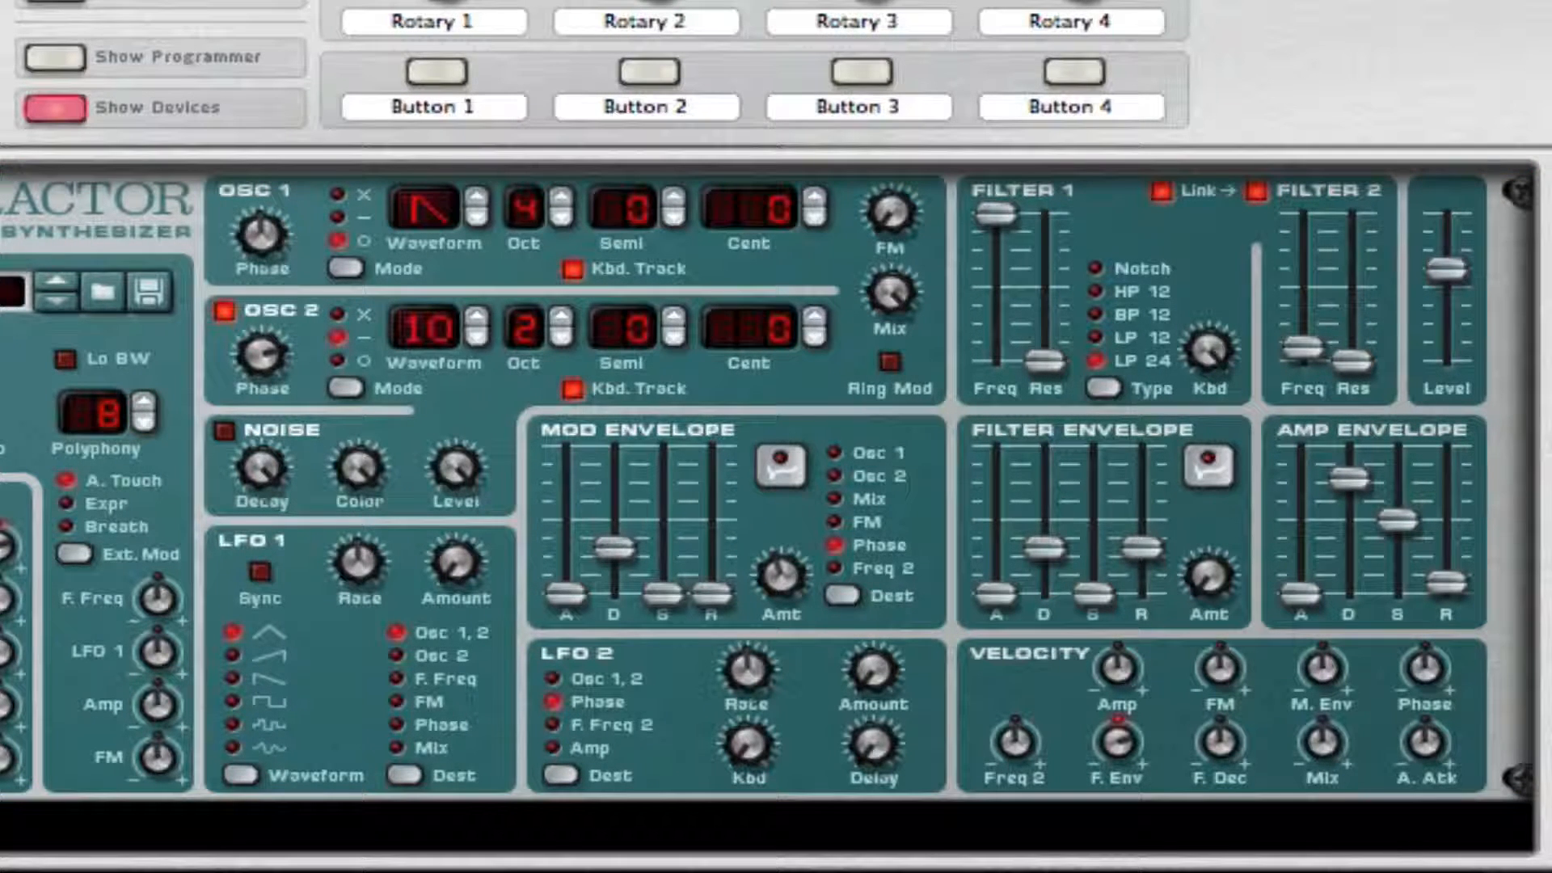
- Shape the mod envelope with a short attack, decay about one third up, sustain slightly above halfway and release just below halfway
left_click(620, 605)
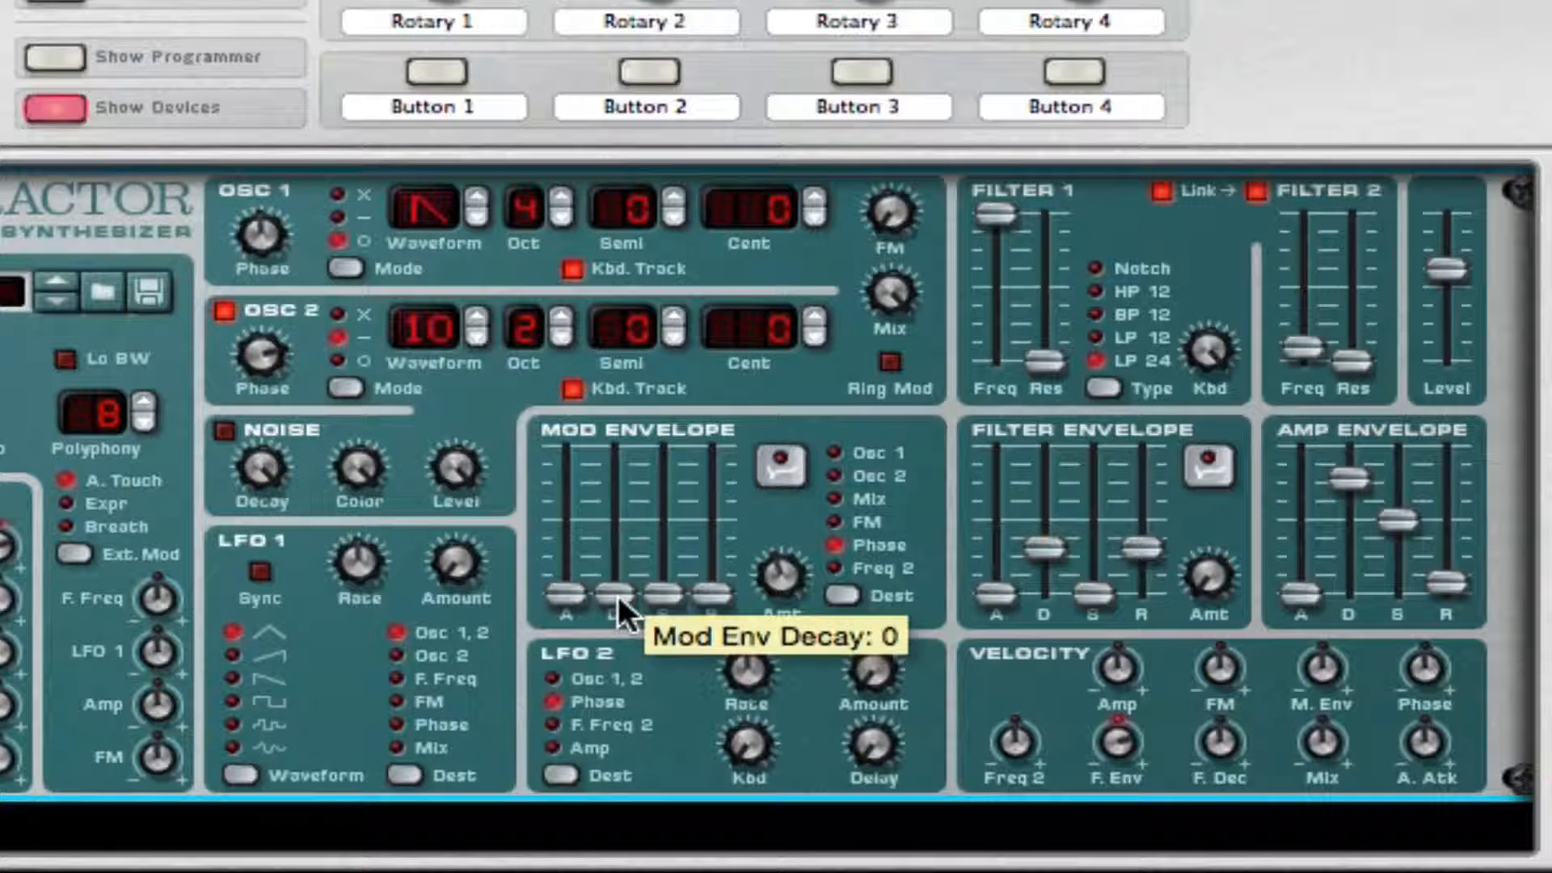
left_click_drag(617, 598, 618, 558)
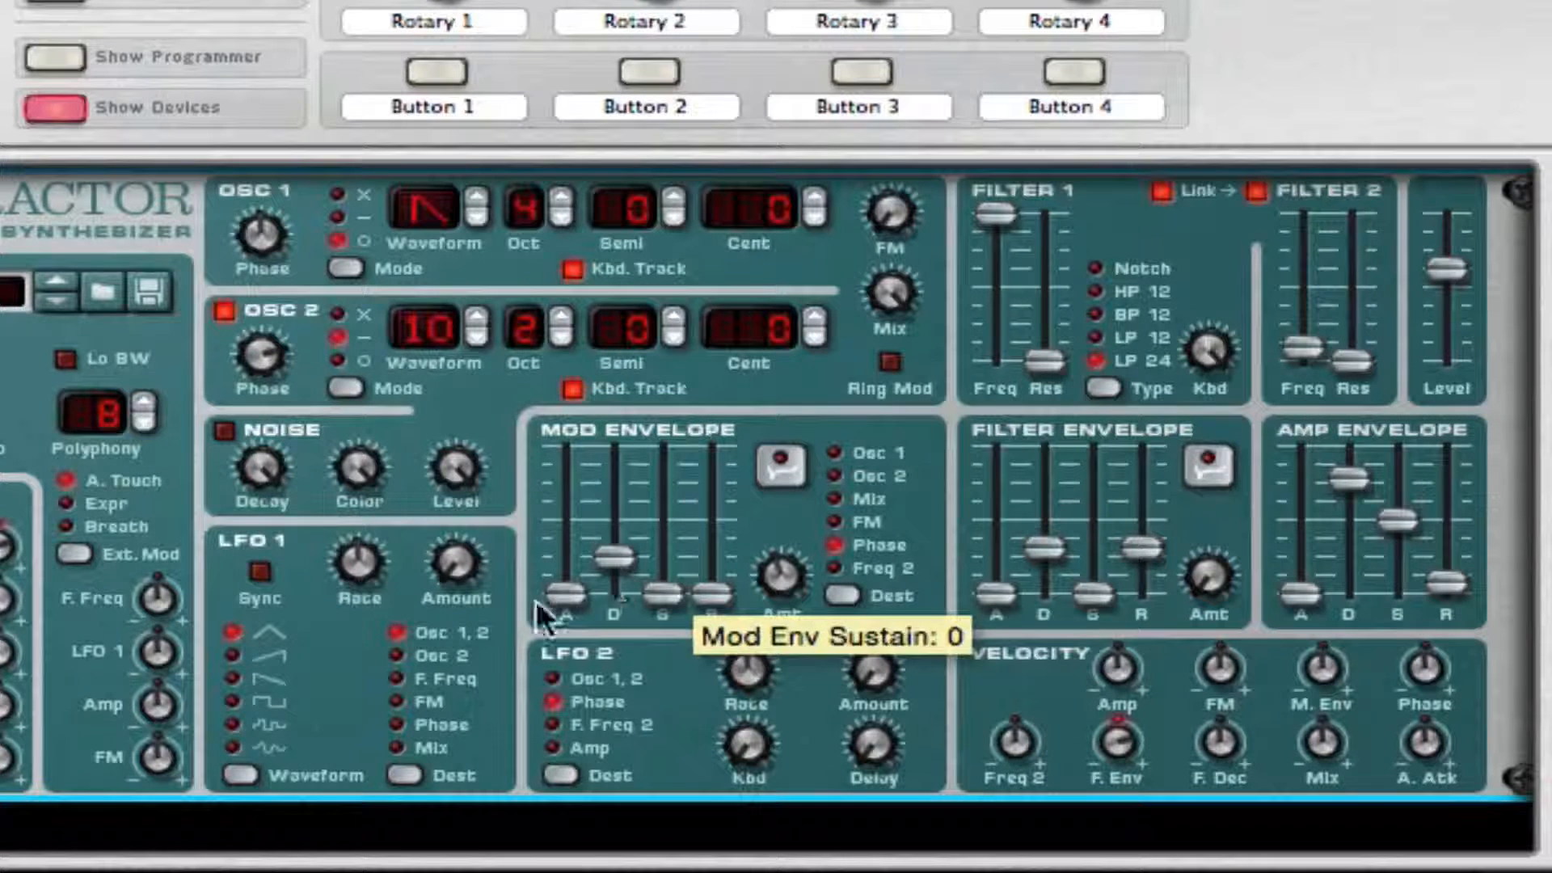
left_click_drag(566, 595, 605, 542)
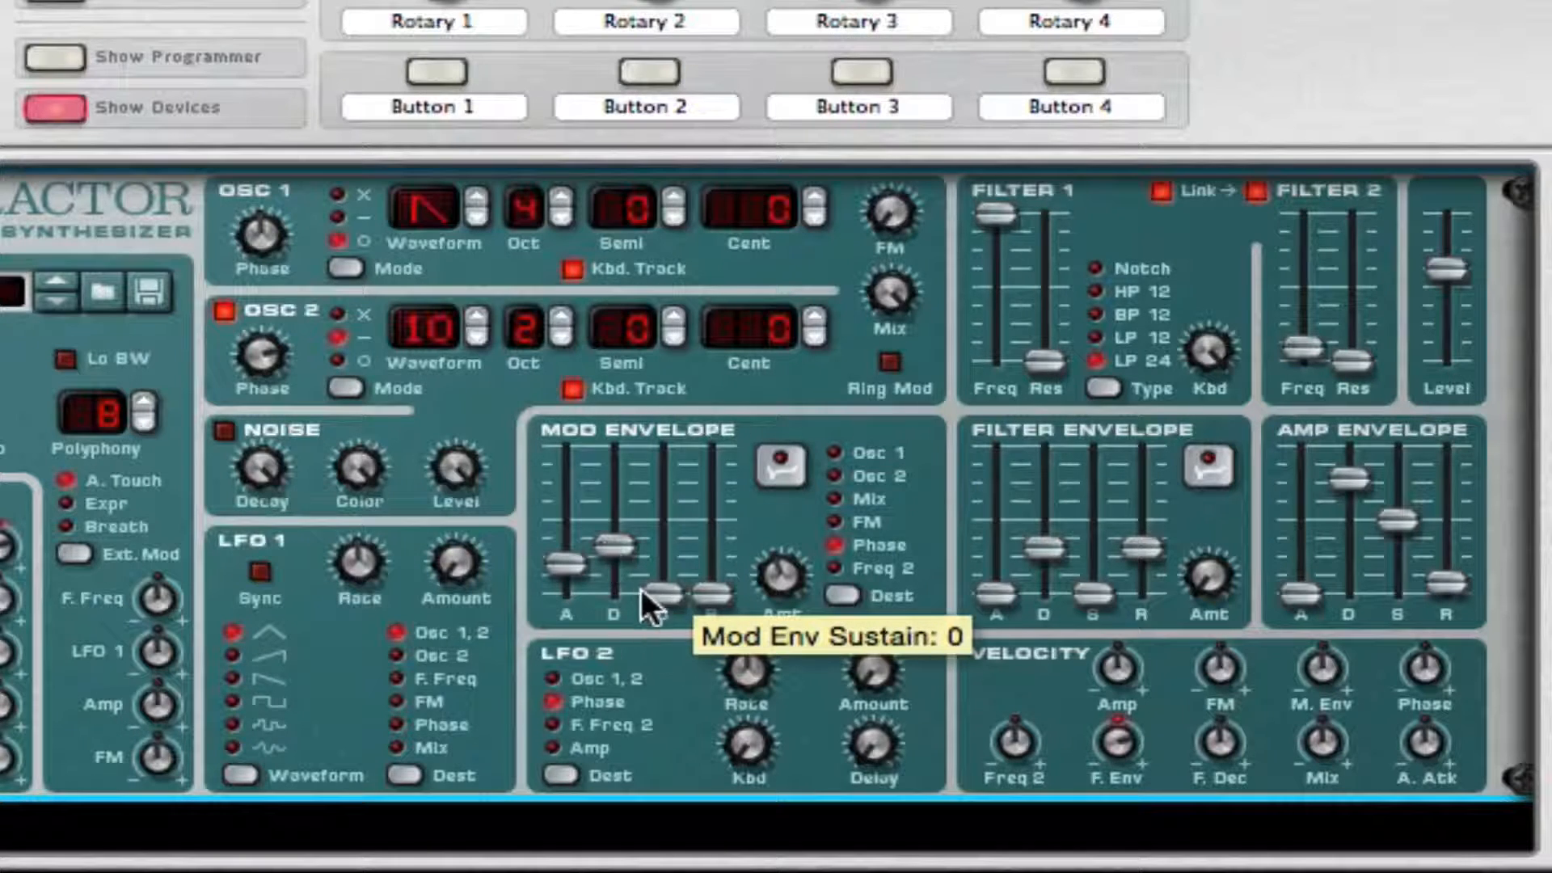
left_click_drag(657, 598, 664, 523)
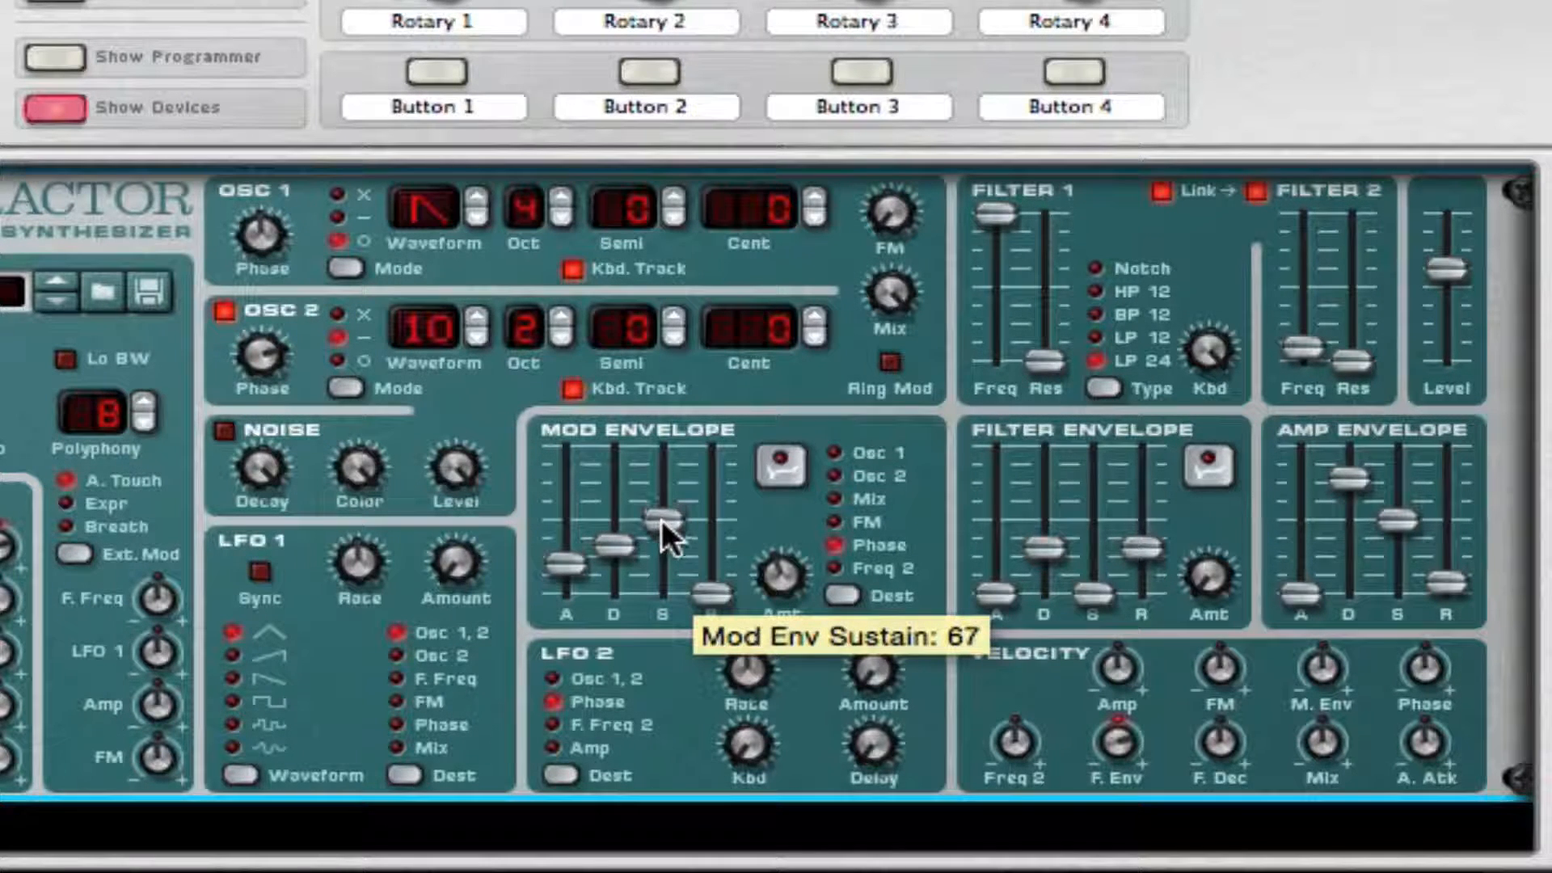
left_click_drag(712, 595, 711, 545)
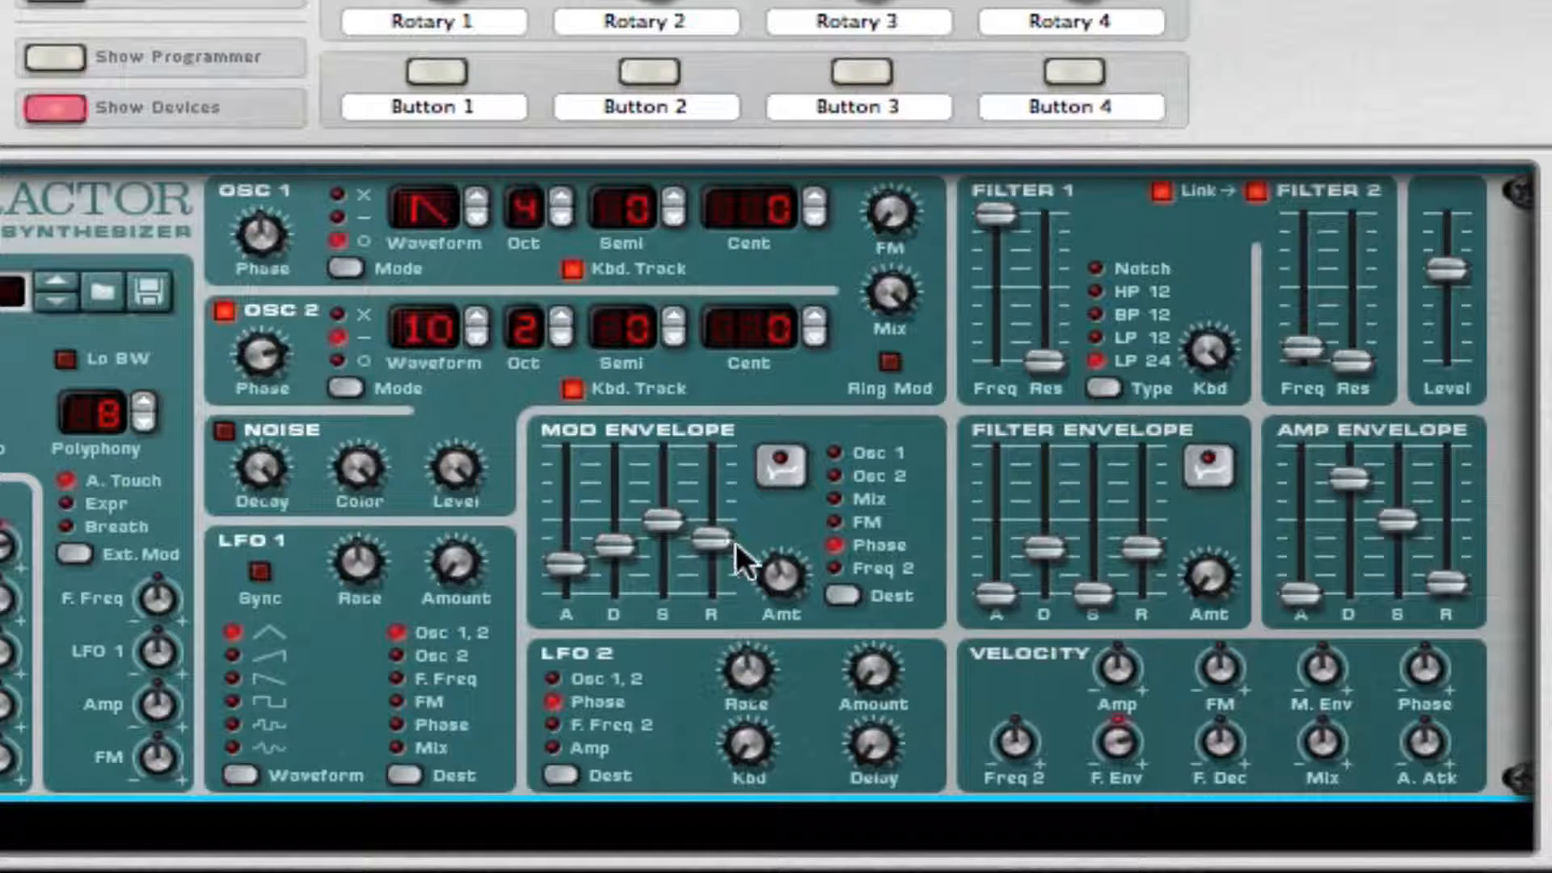
mouse_move(700, 550)
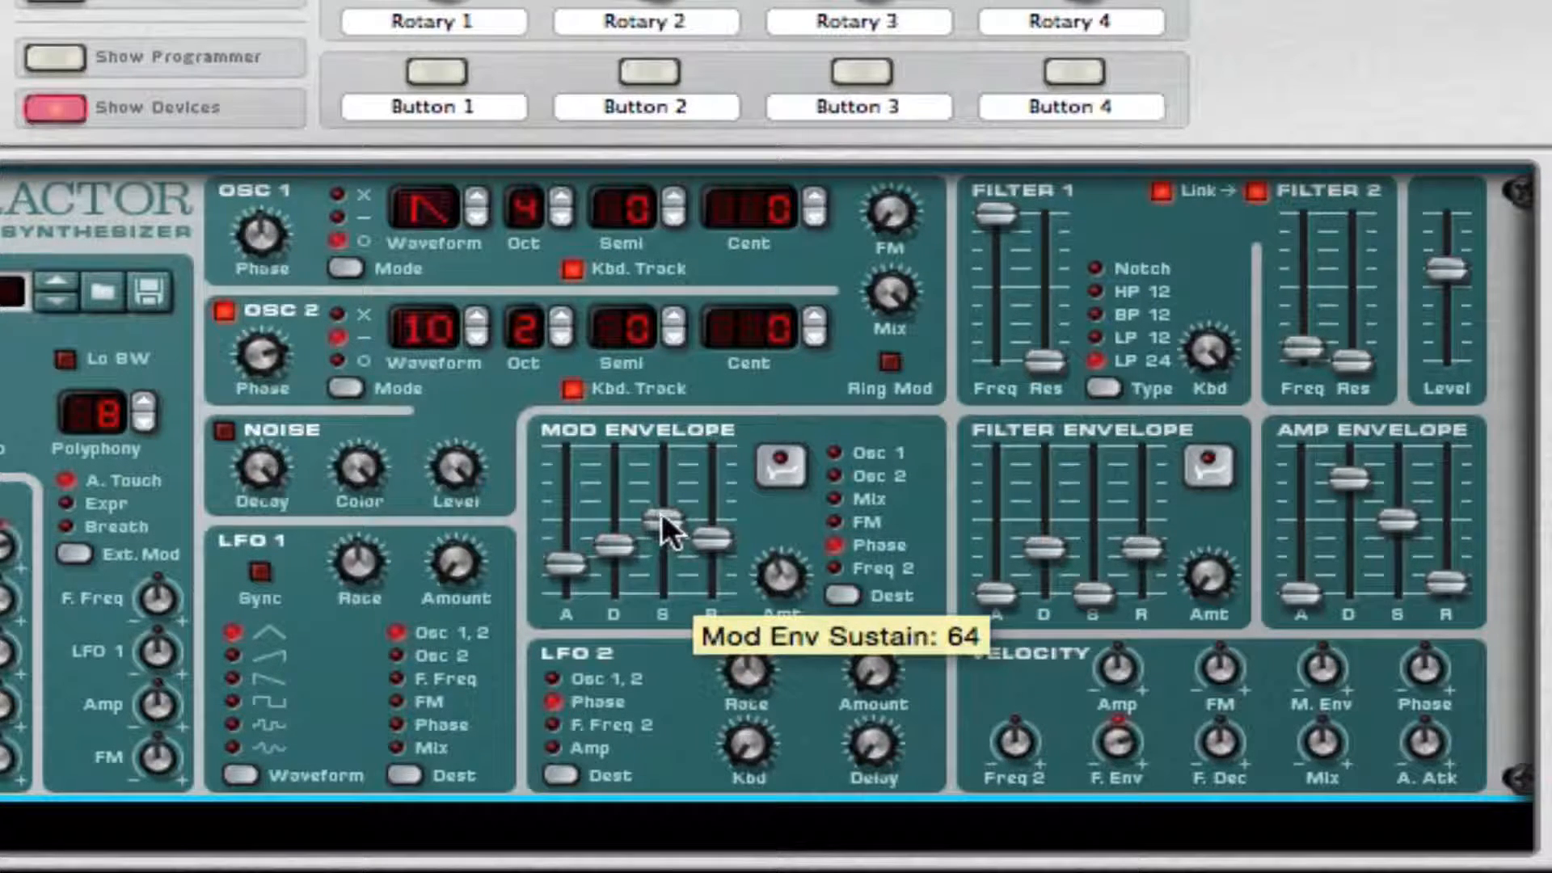
left_click_drag(660, 512, 663, 501)
left_click_drag(678, 509, 720, 527)
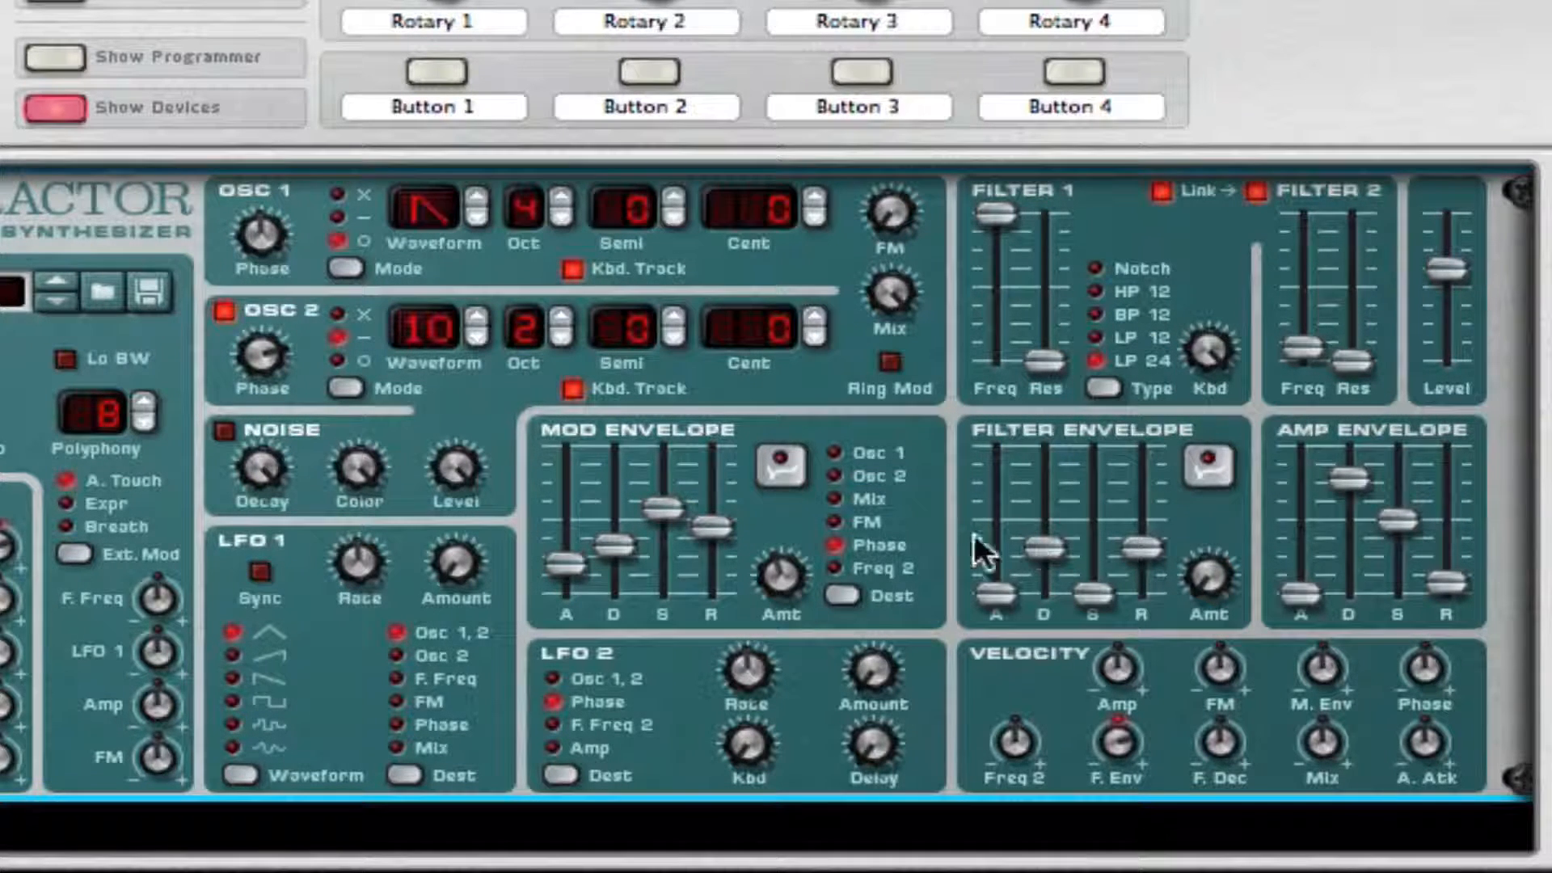
- Raise the filter envelope's attack and release to about two thirds and increase the envelope amount
left_click_drag(1011, 579, 1003, 490)
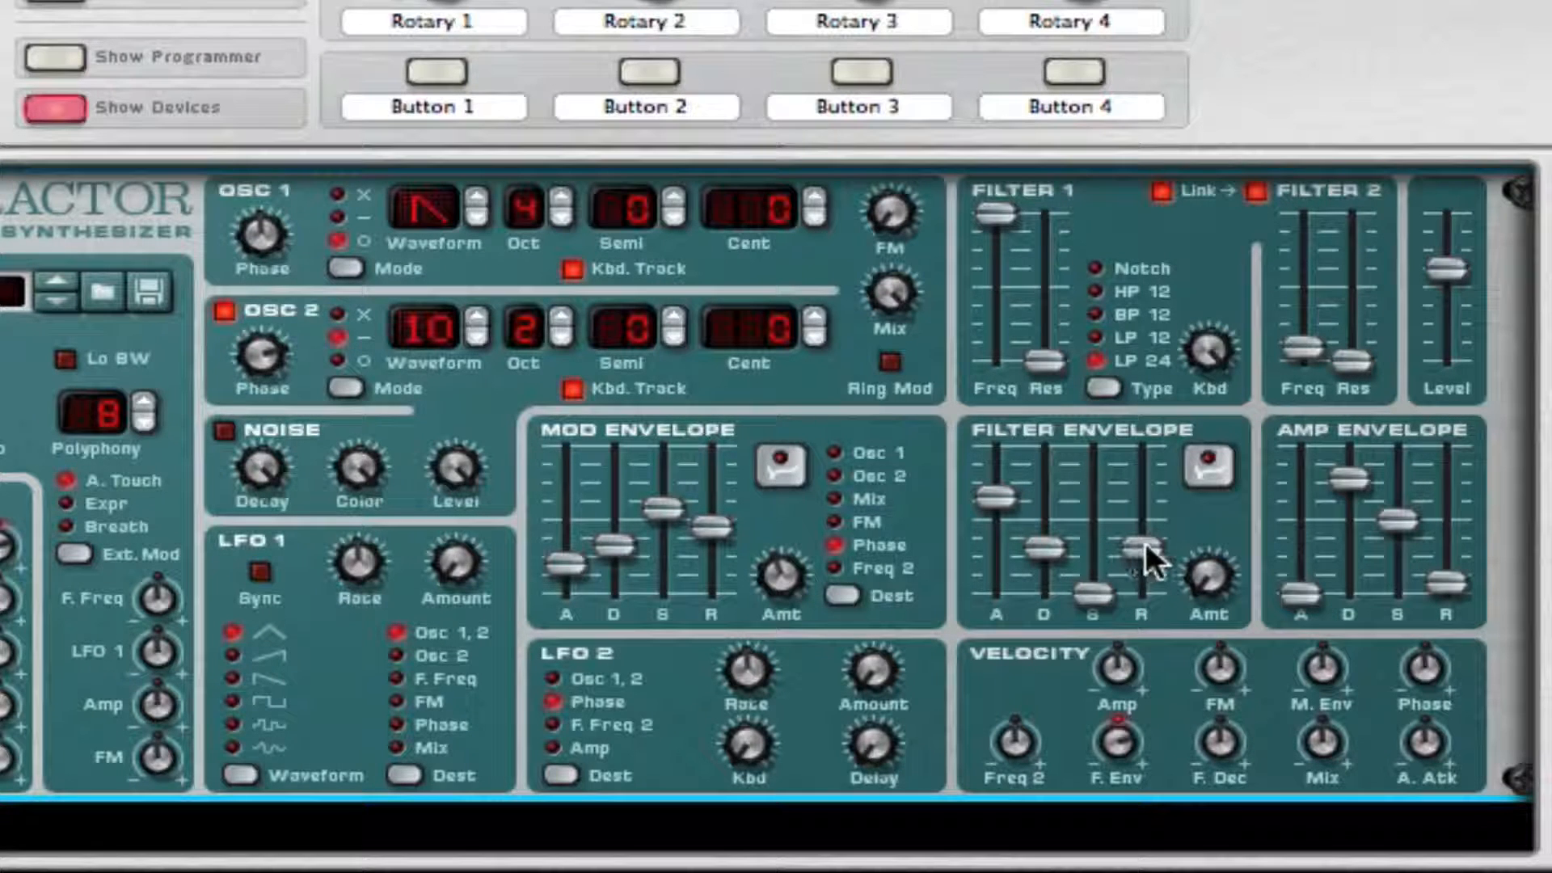
left_click_drag(1146, 546, 1088, 504)
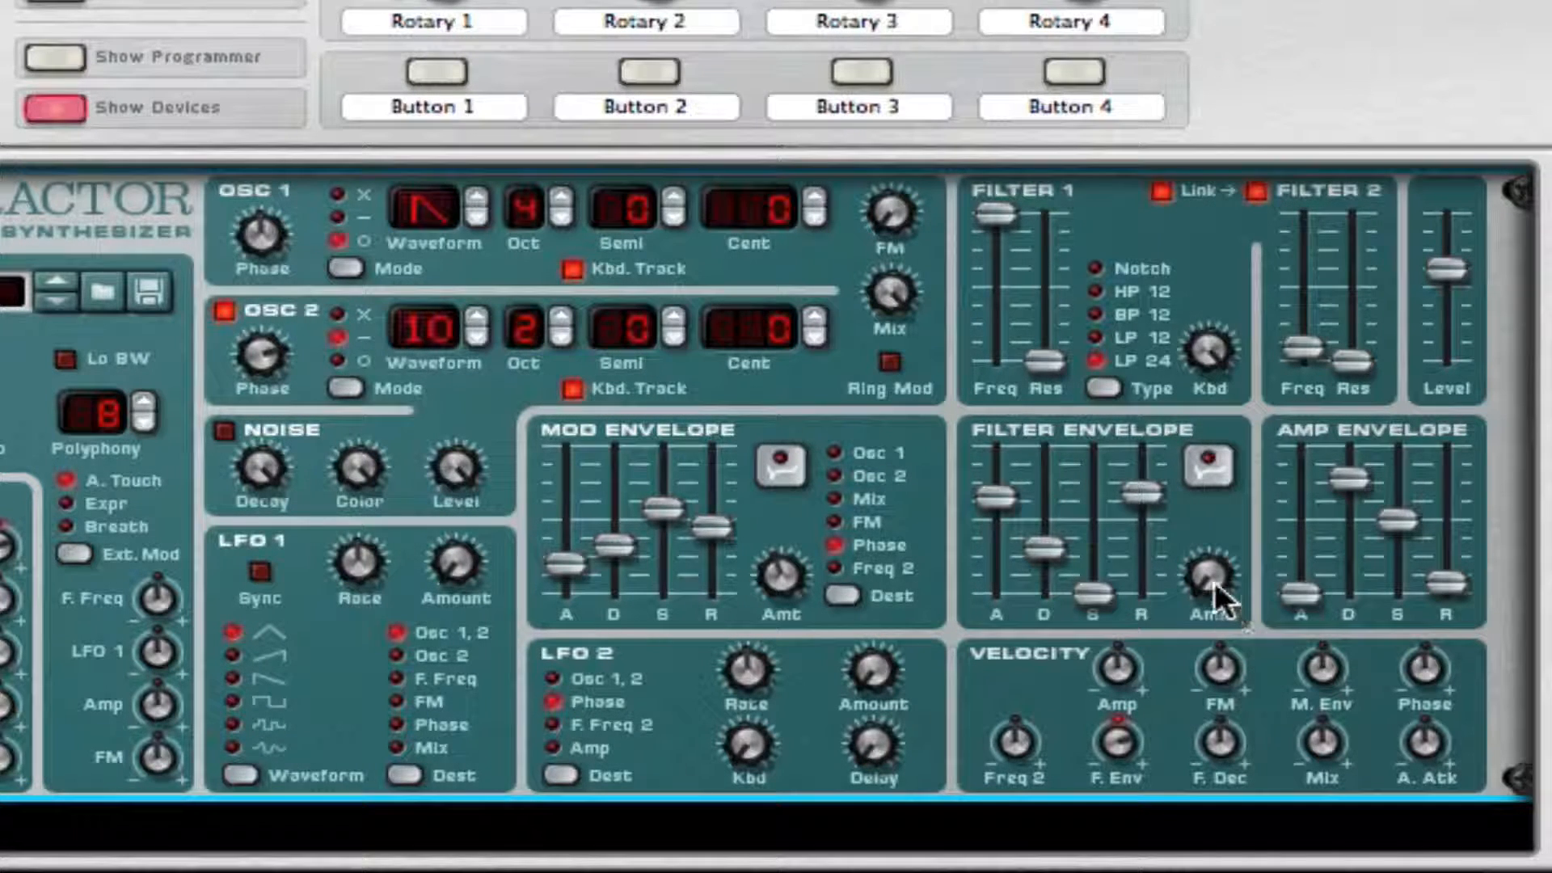
left_click_drag(1216, 575, 1267, 0)
- Set the amp envelope's decay and sustain to maximum and raise its attack slightly
left_click_drag(1361, 475, 1360, 440)
left_click_drag(1409, 514, 1408, 451)
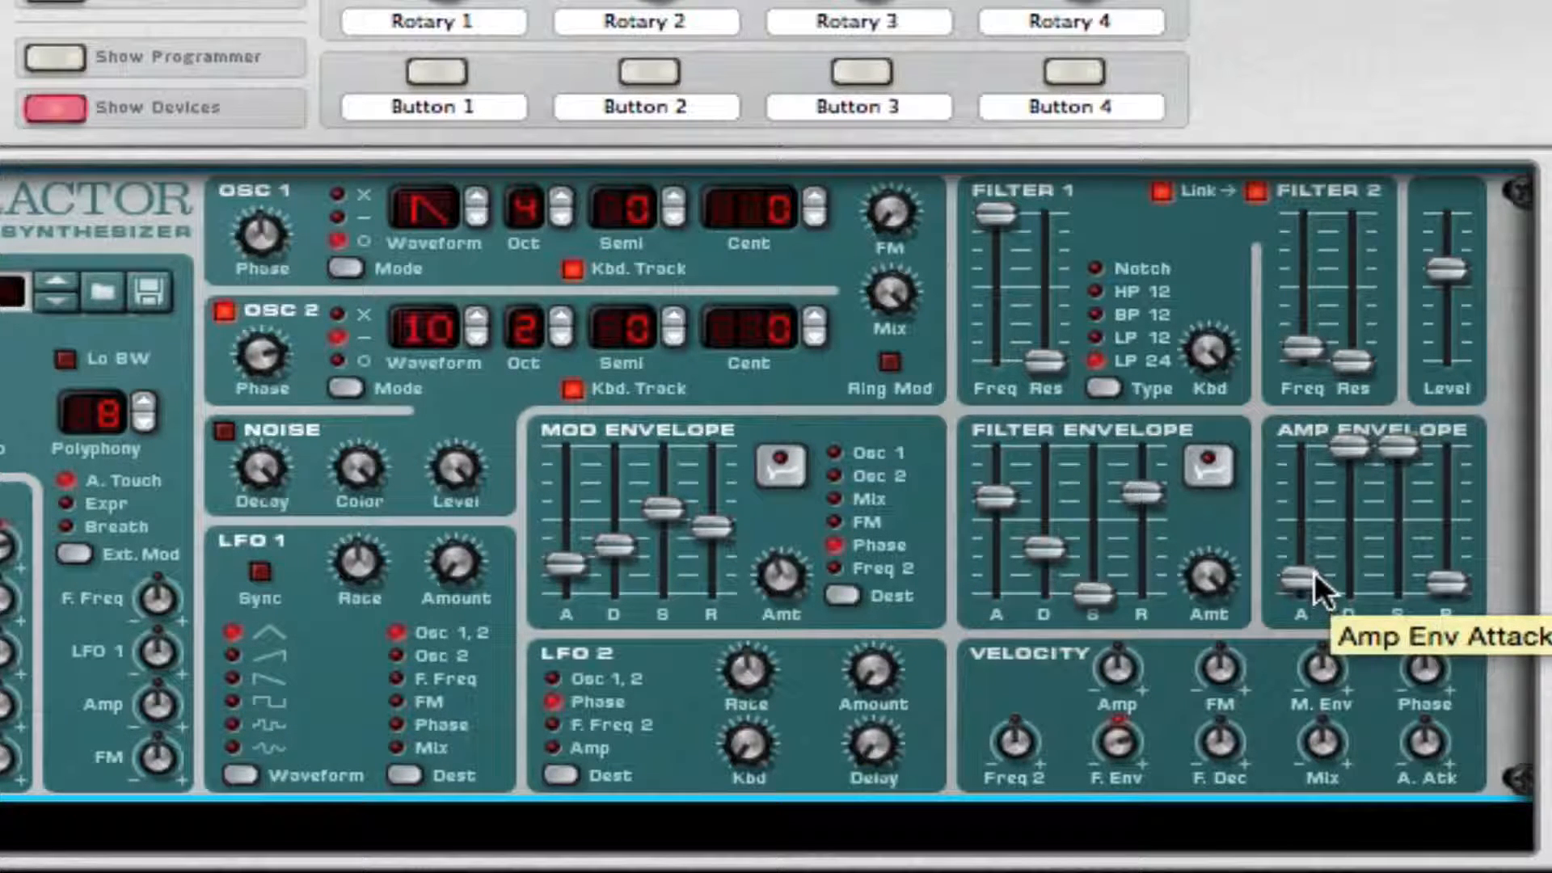
left_click_drag(1315, 560, 1312, 557)
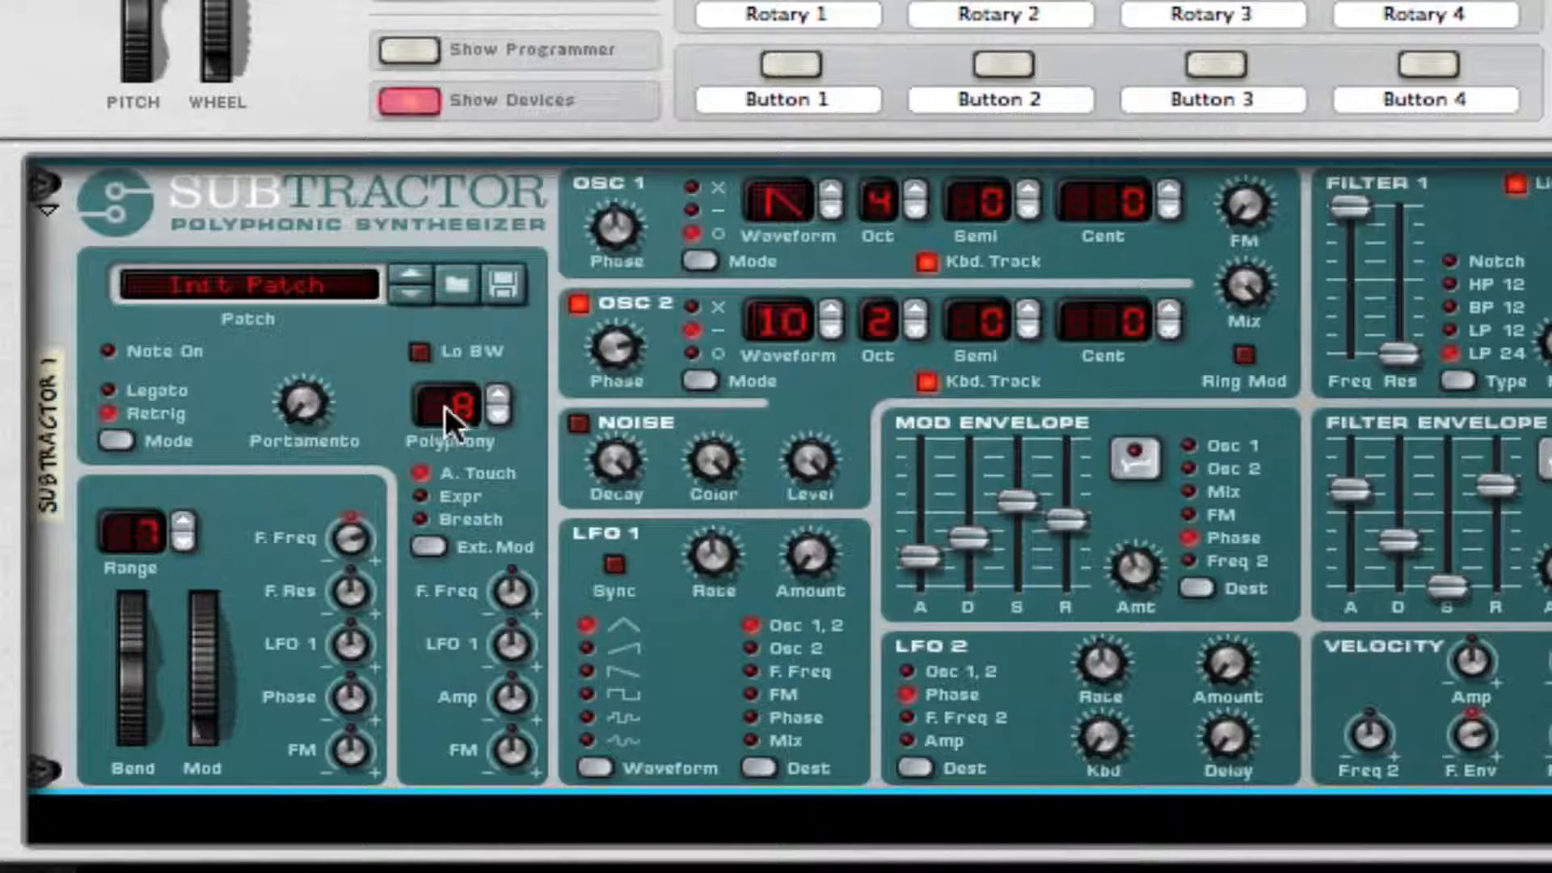
- Set the polyphony to 1 and the pitch bend range to 9
left_click(495, 415)
left_click(495, 415)
left_click(495, 416)
left_click(496, 415)
left_click(195, 518)
left_click(194, 517)
- Switch the key mode to Legato and increase the portamento
left_click(110, 387)
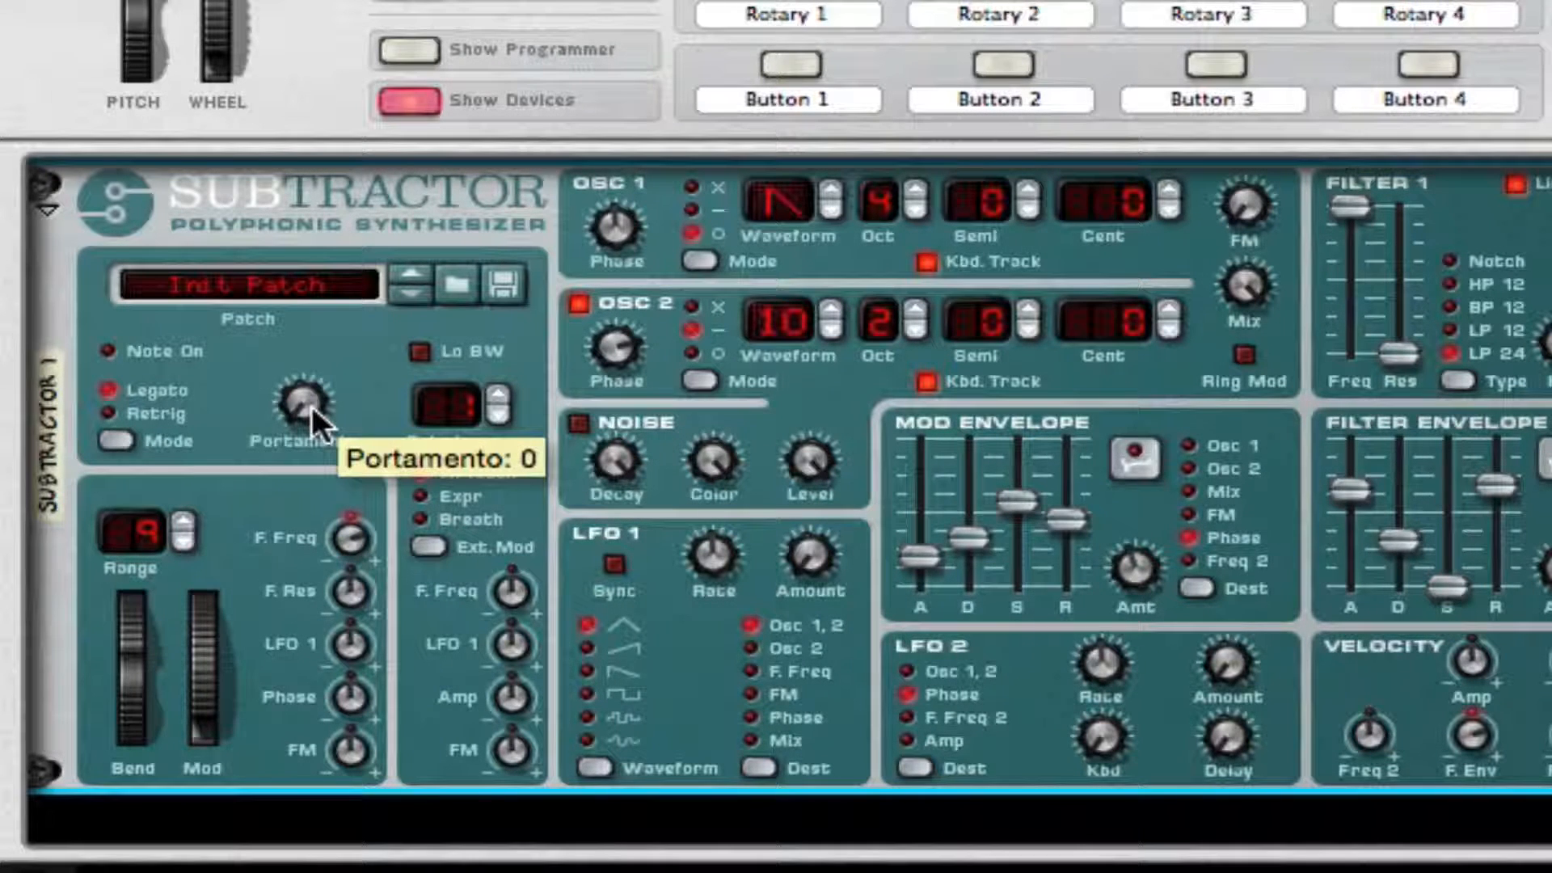
left_click_drag(312, 406, 356, 237)
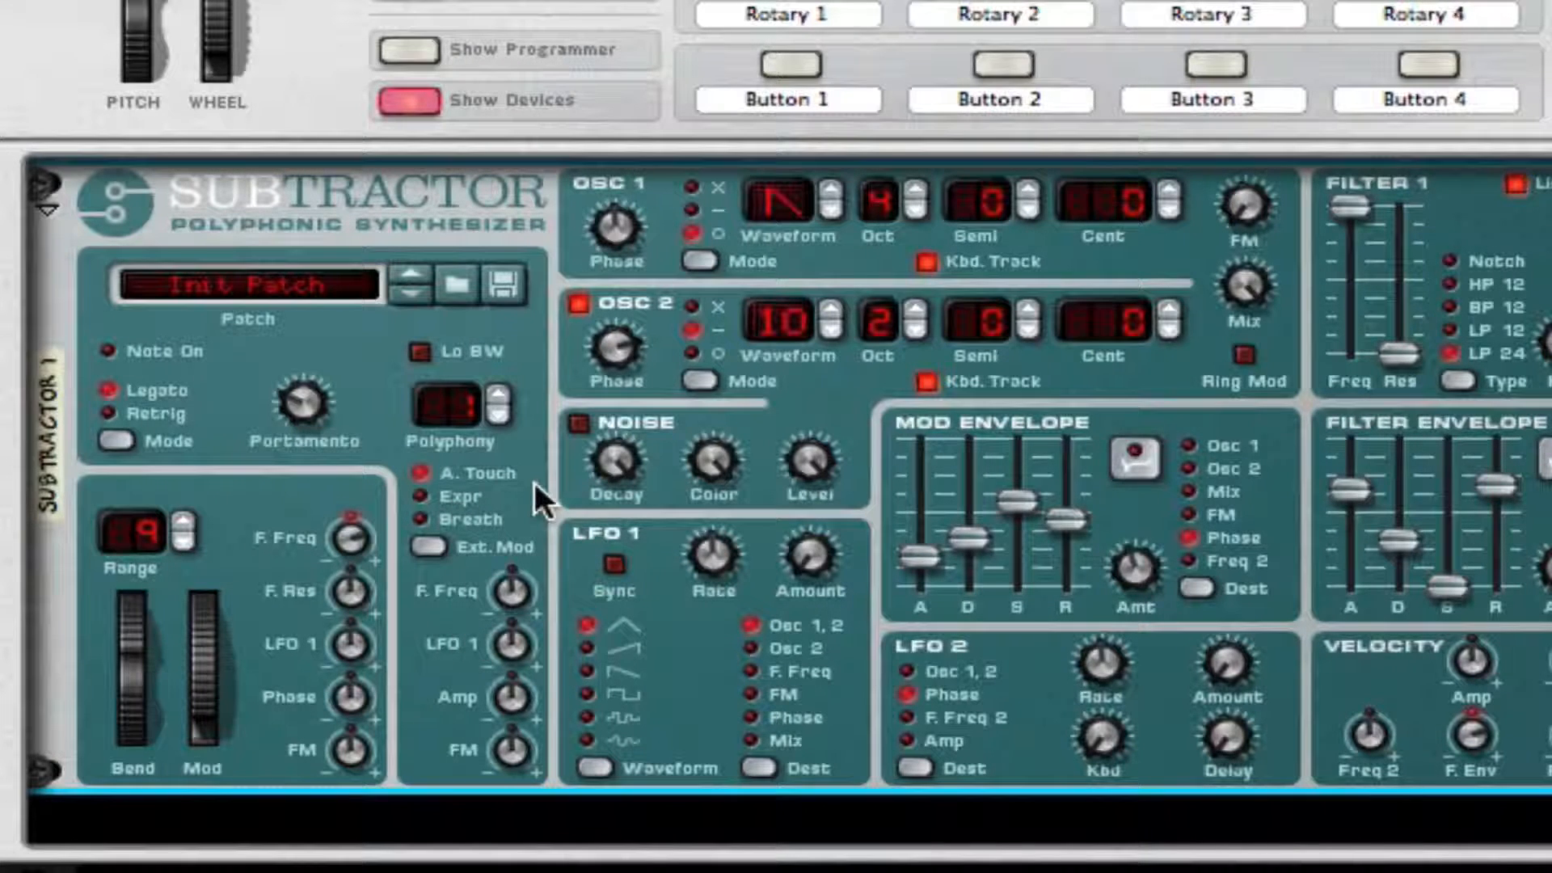
- Raise the aftertouch modulation of the filter frequency and FM on the SubTractor
left_click_drag(512, 570, 519, 484)
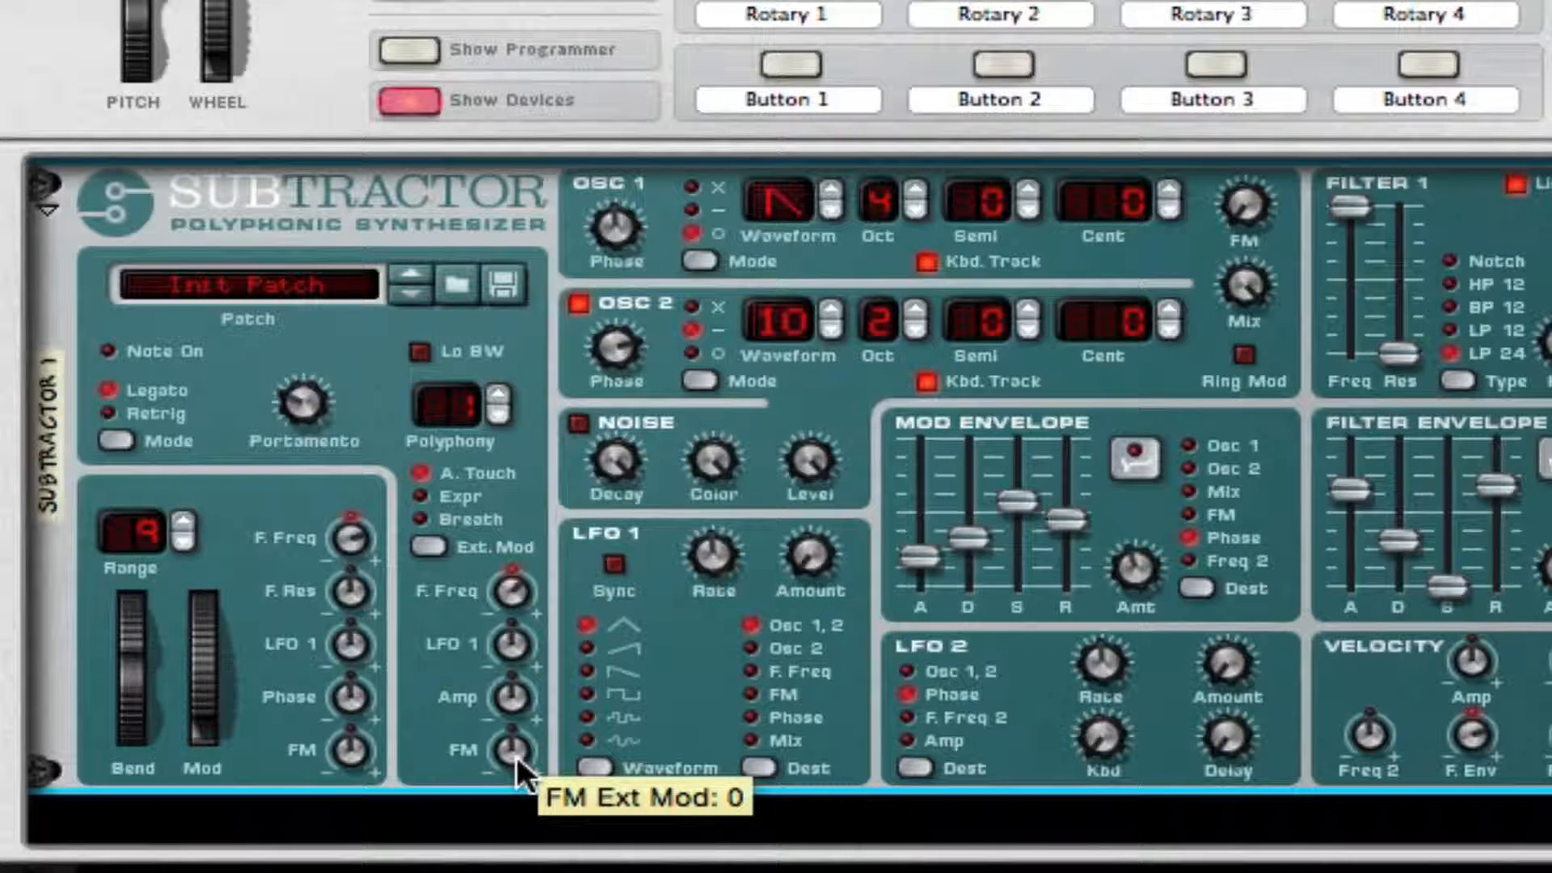
left_click_drag(517, 756, 512, 634)
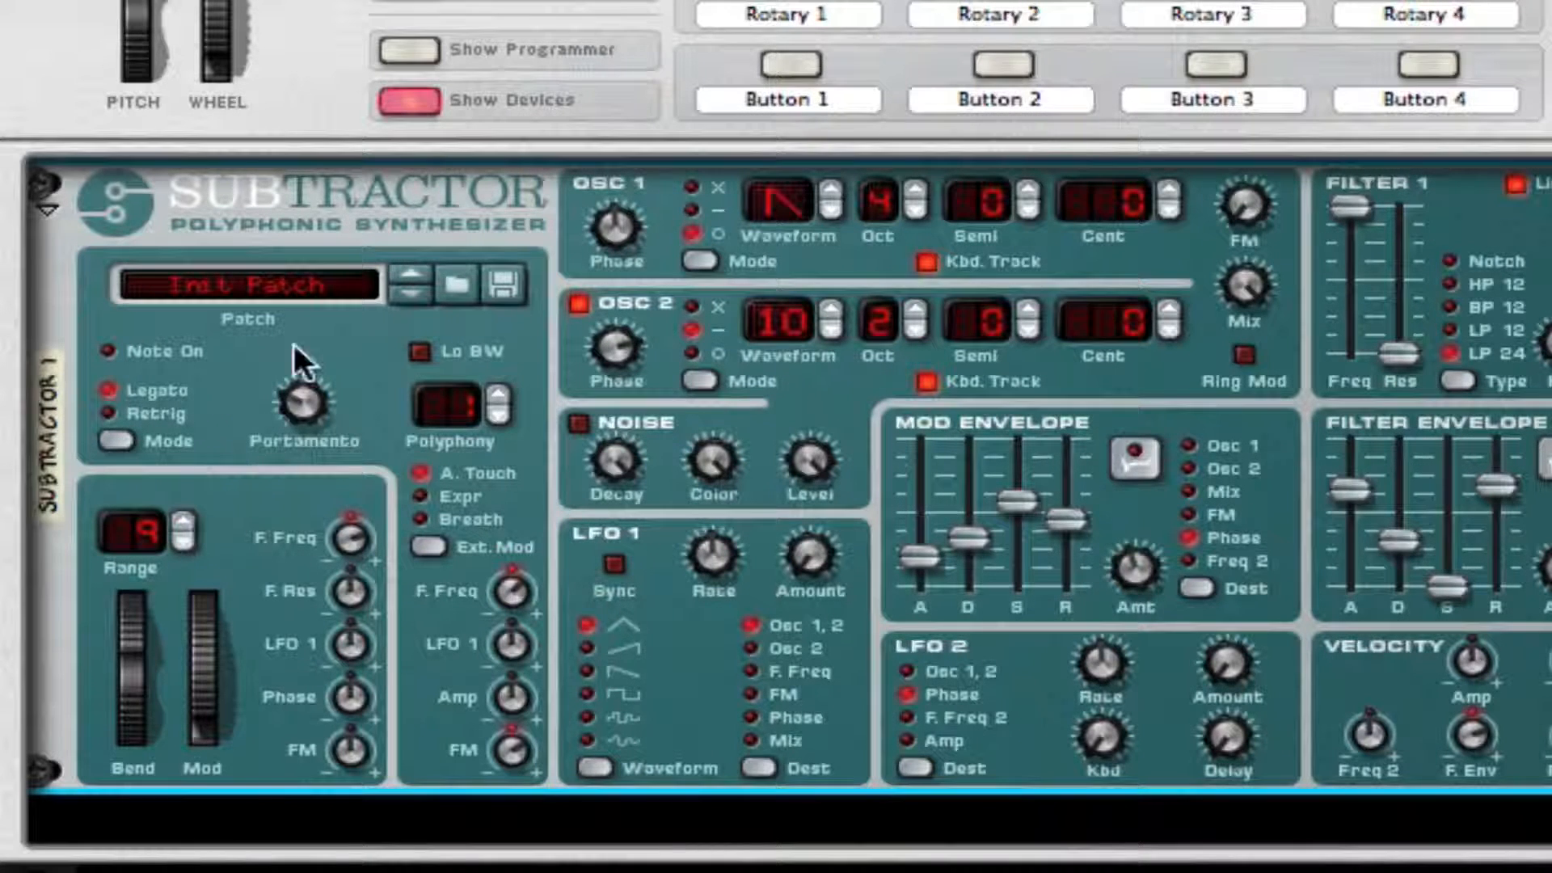
left_click_drag(296, 400, 299, 433)
- Lower LFO 1's rate and set its destination to Phase
left_click_drag(716, 558, 682, 738)
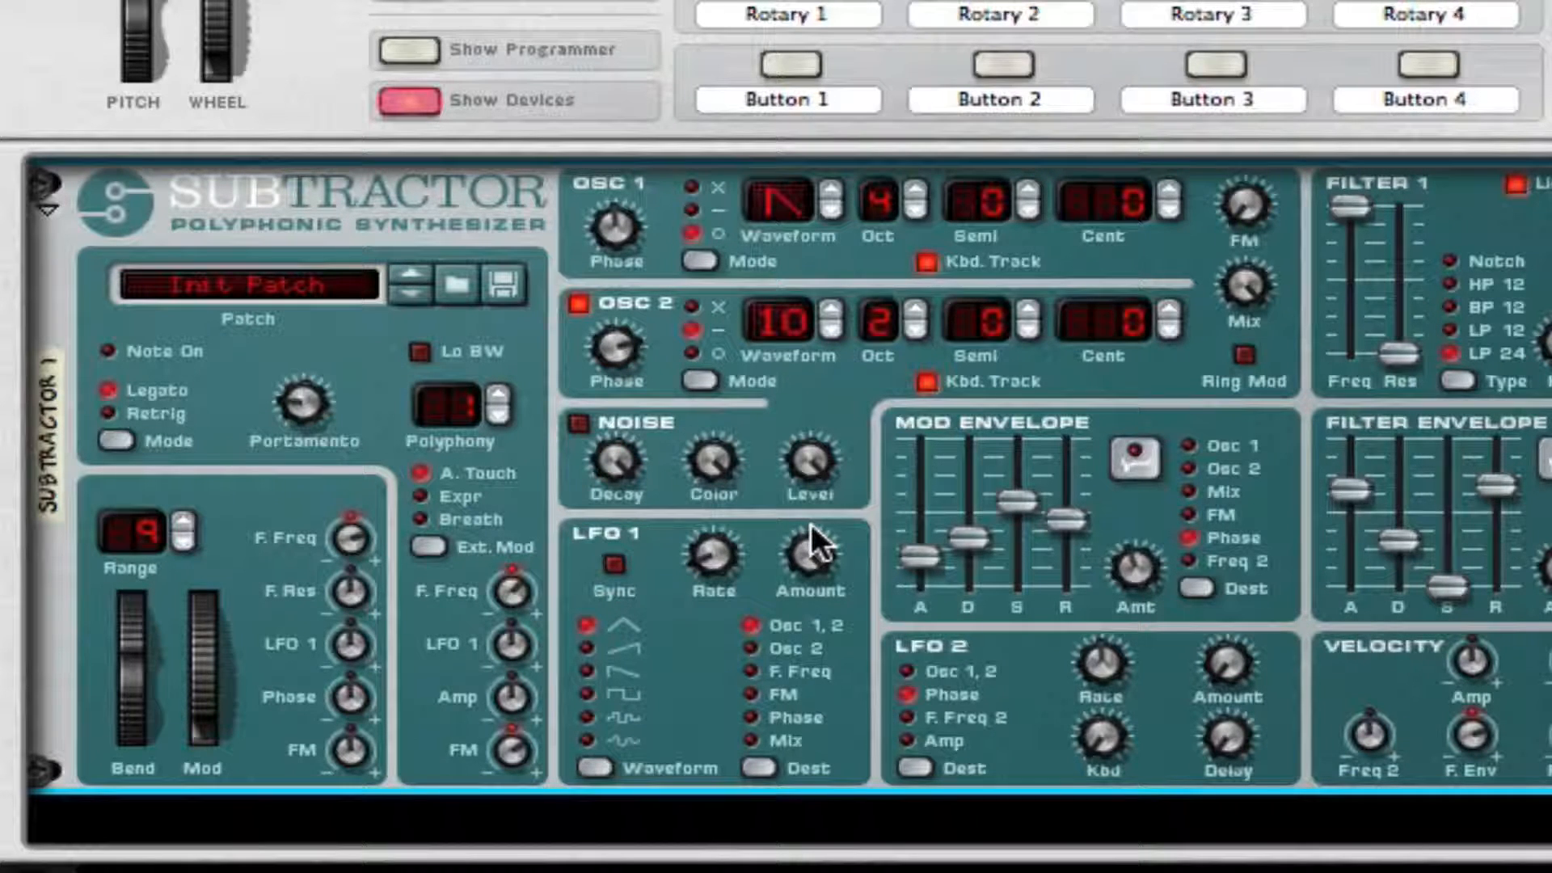
left_click(788, 713)
- Set LFO 2's destination to Amp, raise its rate, and turn its amount and keyboard tracking up to maximum
left_click(934, 734)
left_click_drag(1099, 676, 1120, 567)
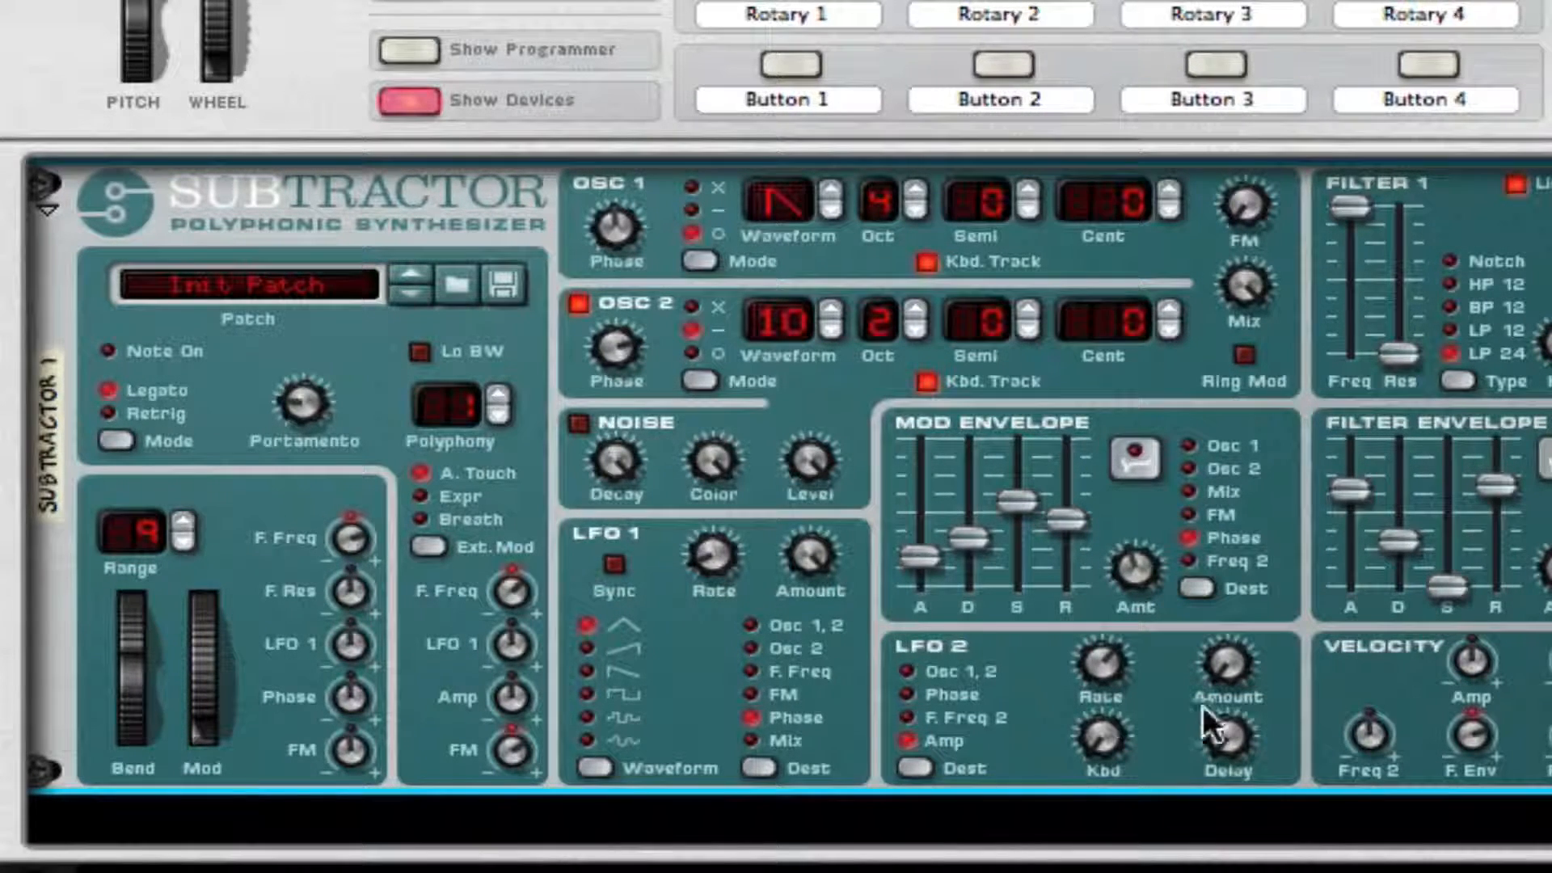
left_click_drag(1226, 671, 1227, 388)
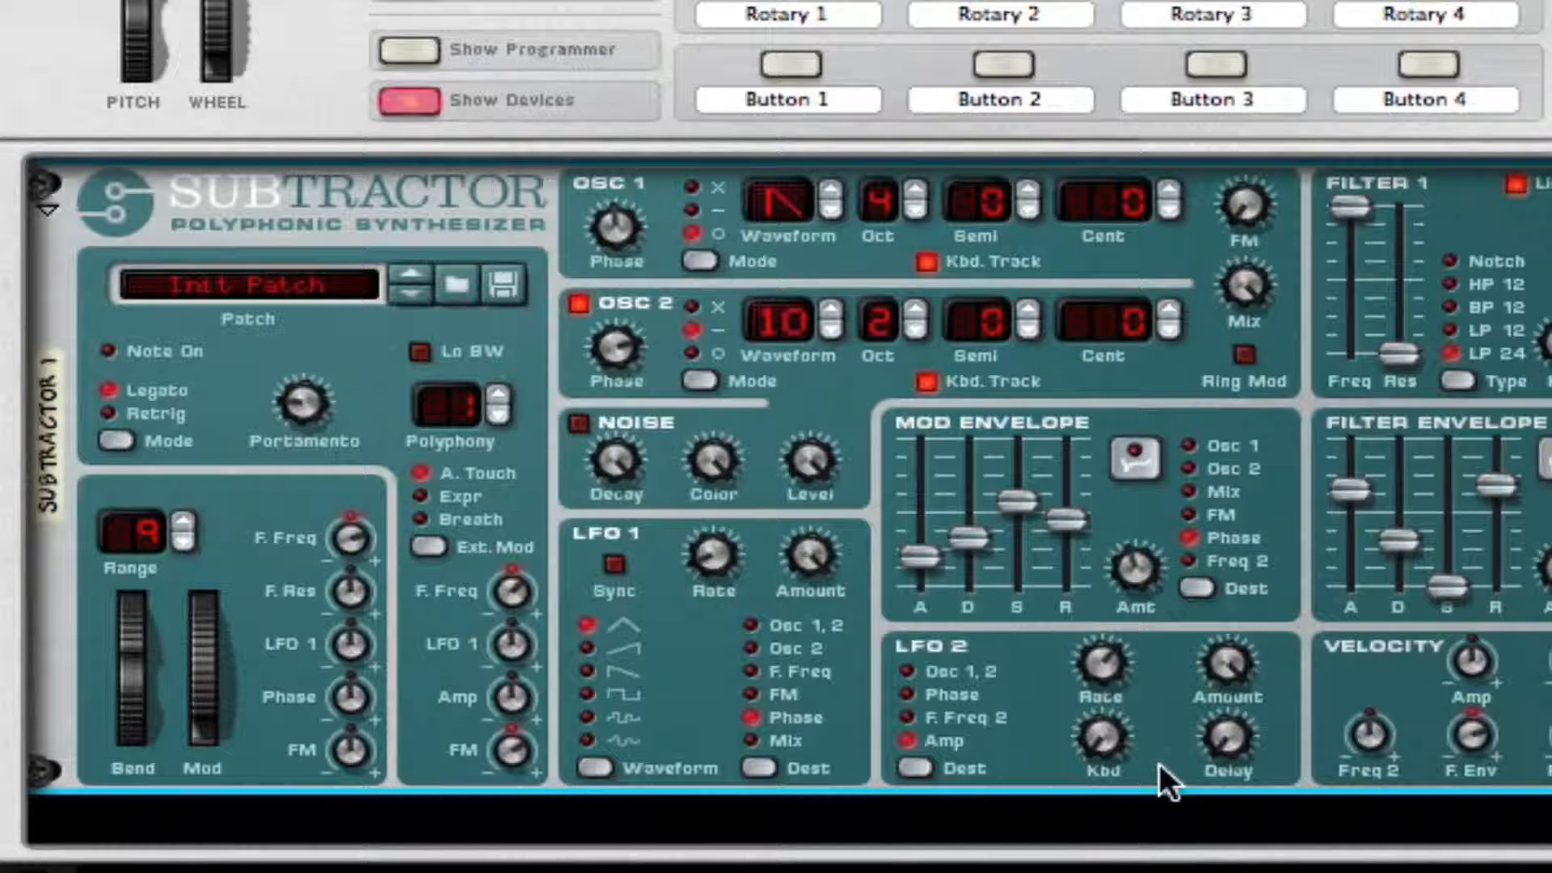
left_click_drag(1104, 739, 1106, 458)
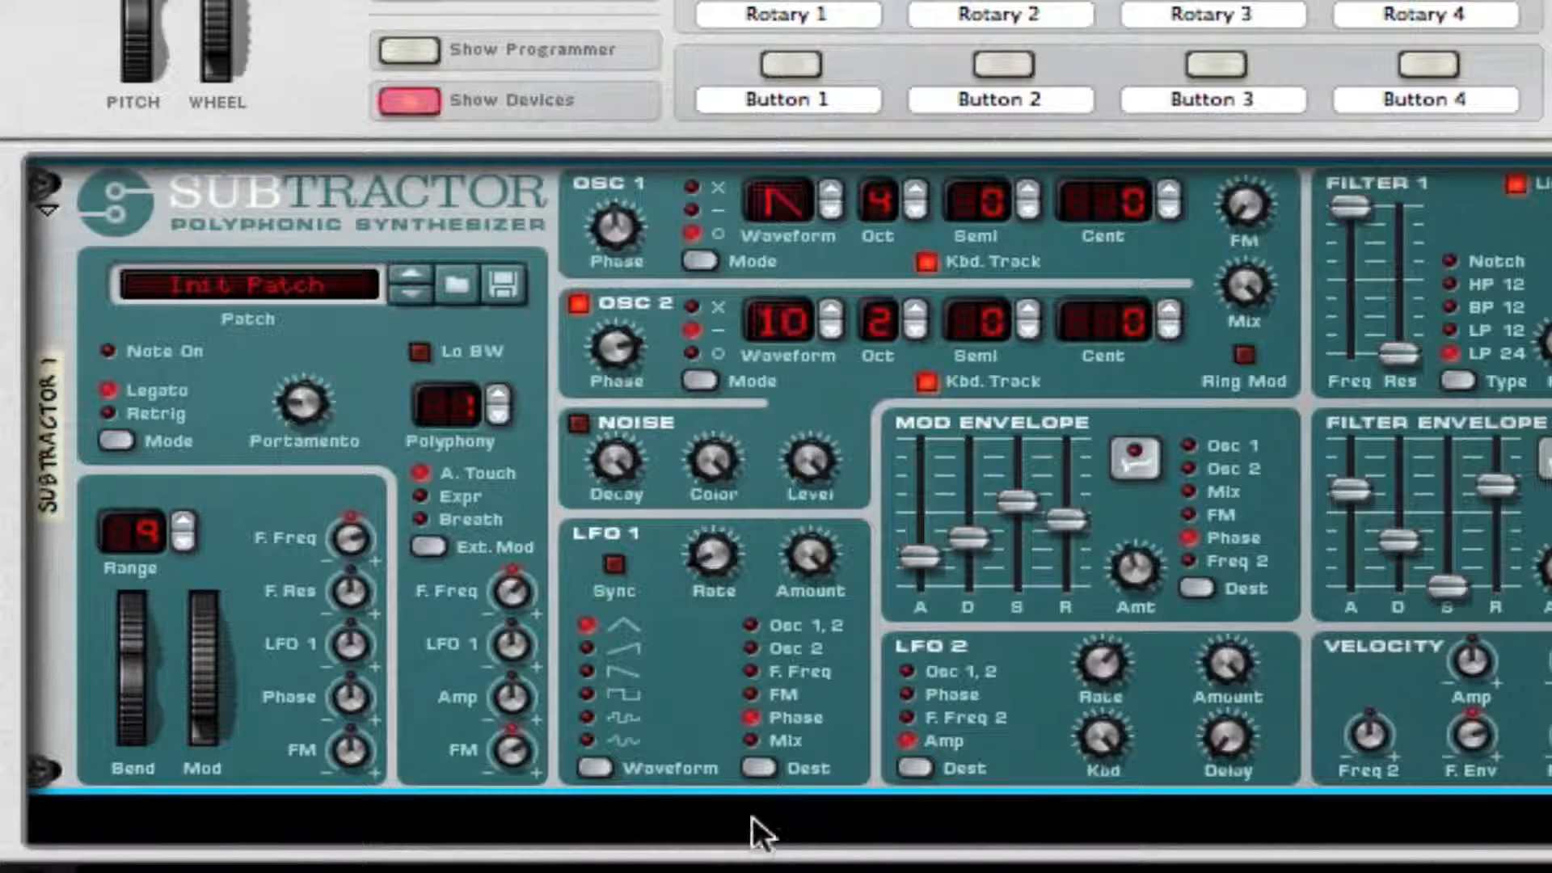
right_click(1010, 744)
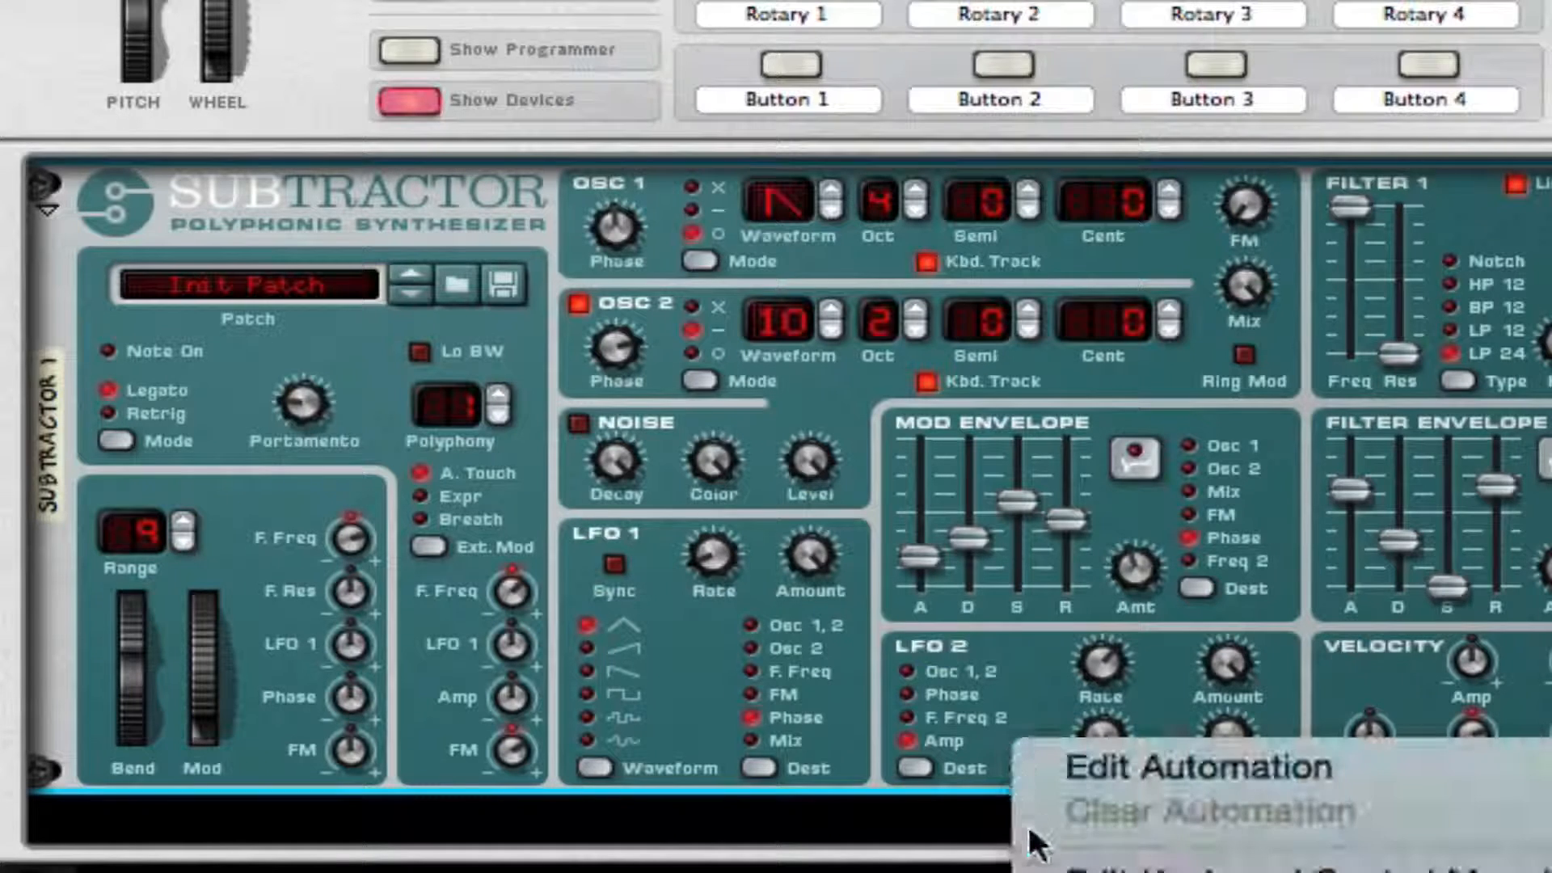
right_click(834, 719)
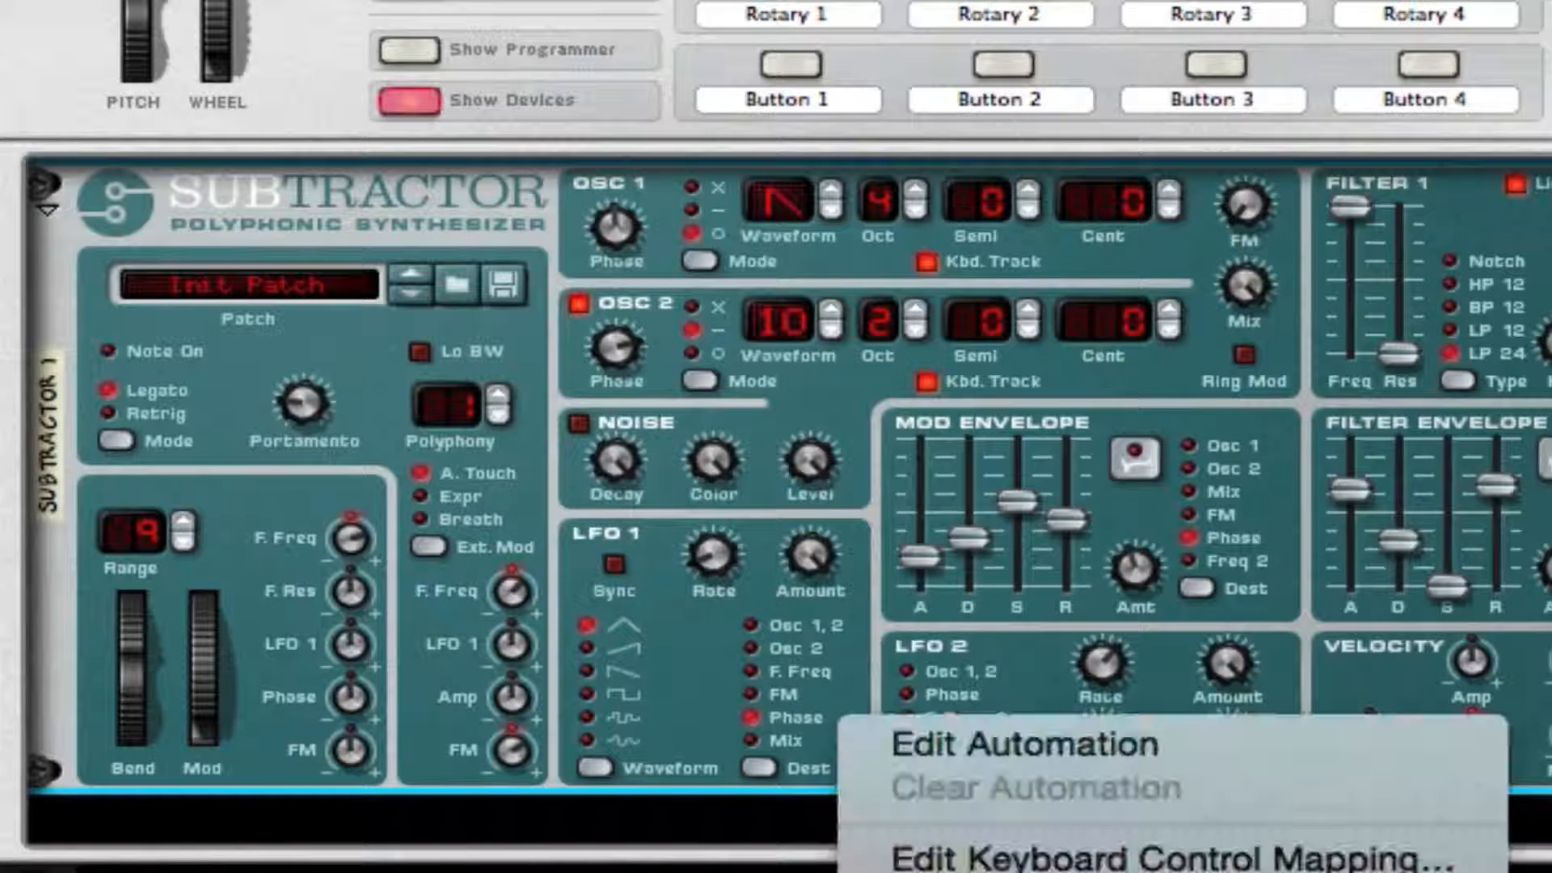
right_click(715, 708)
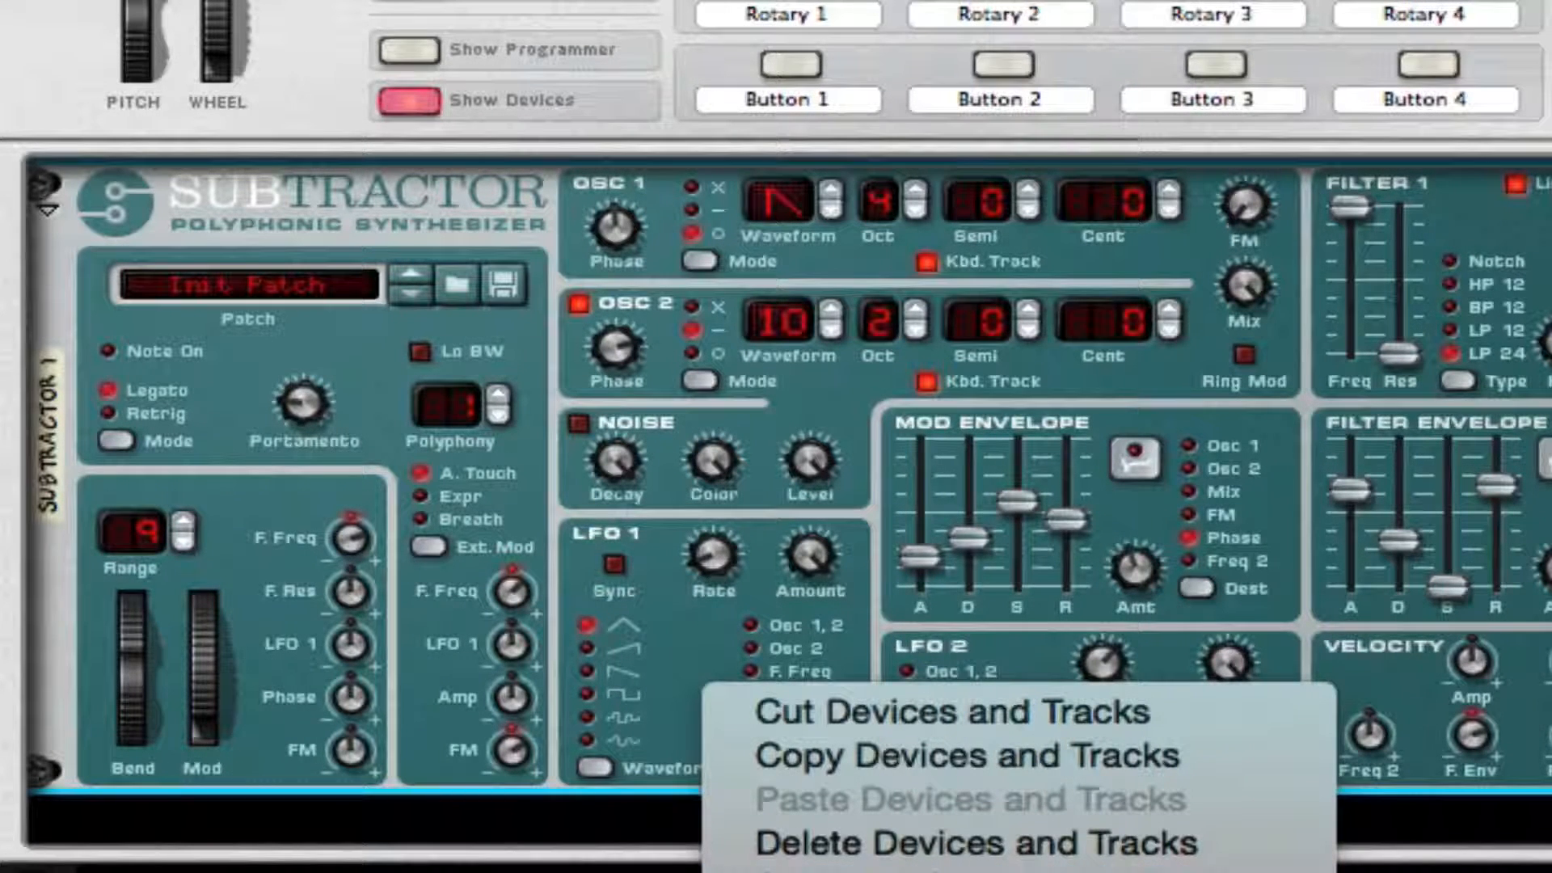
left_click(1019, 871)
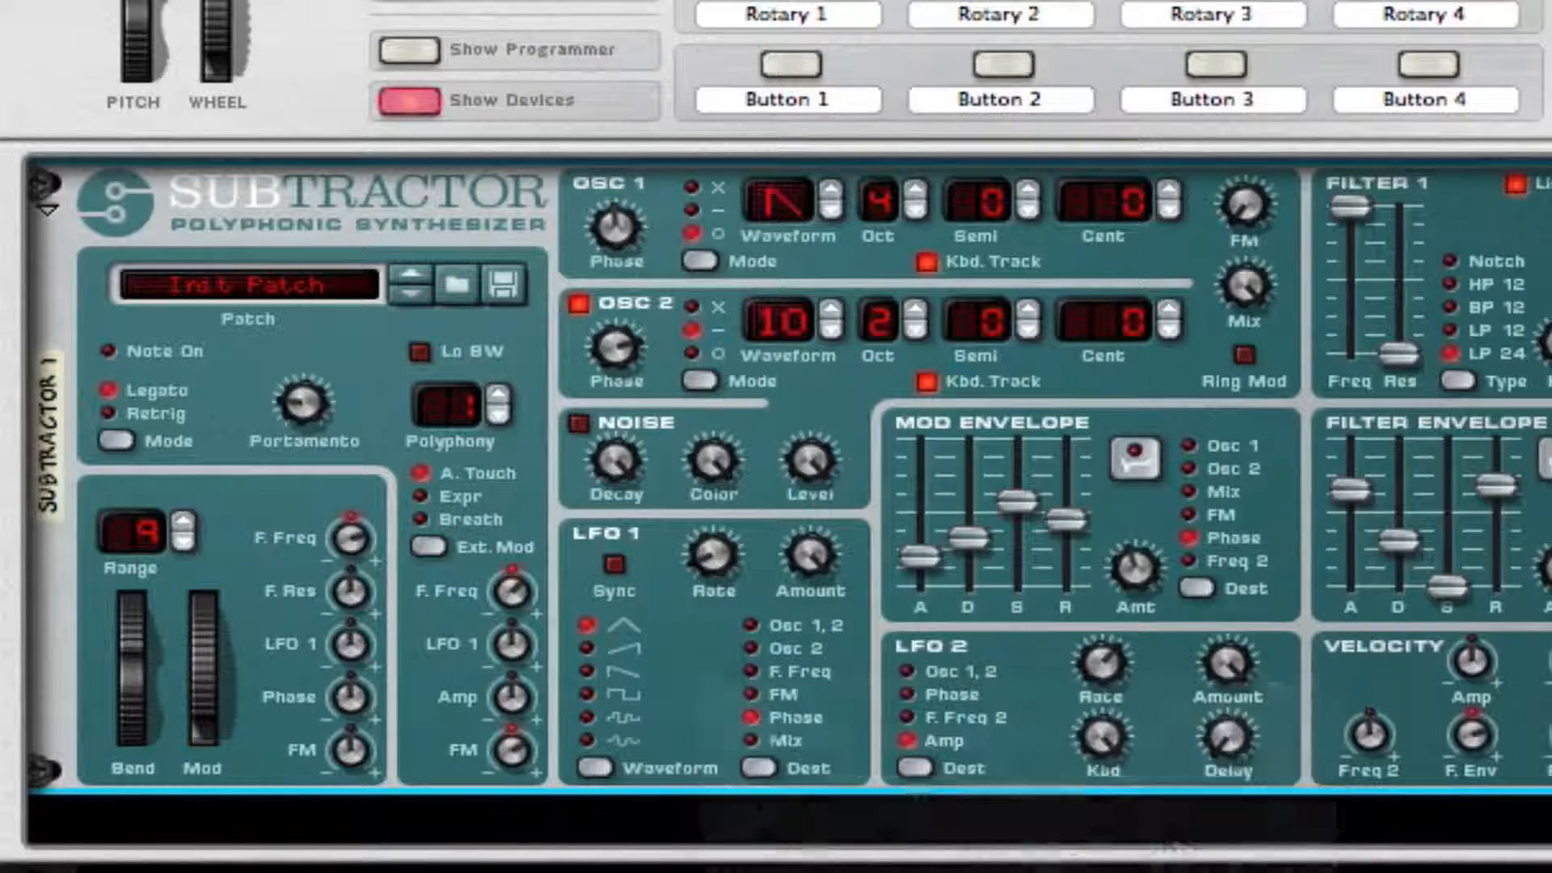
- Add an RV7000 Advanced Reverb with the ALL Warm Plate patch after the SubTractor and lower its dry-wet mix
right_click(685, 704)
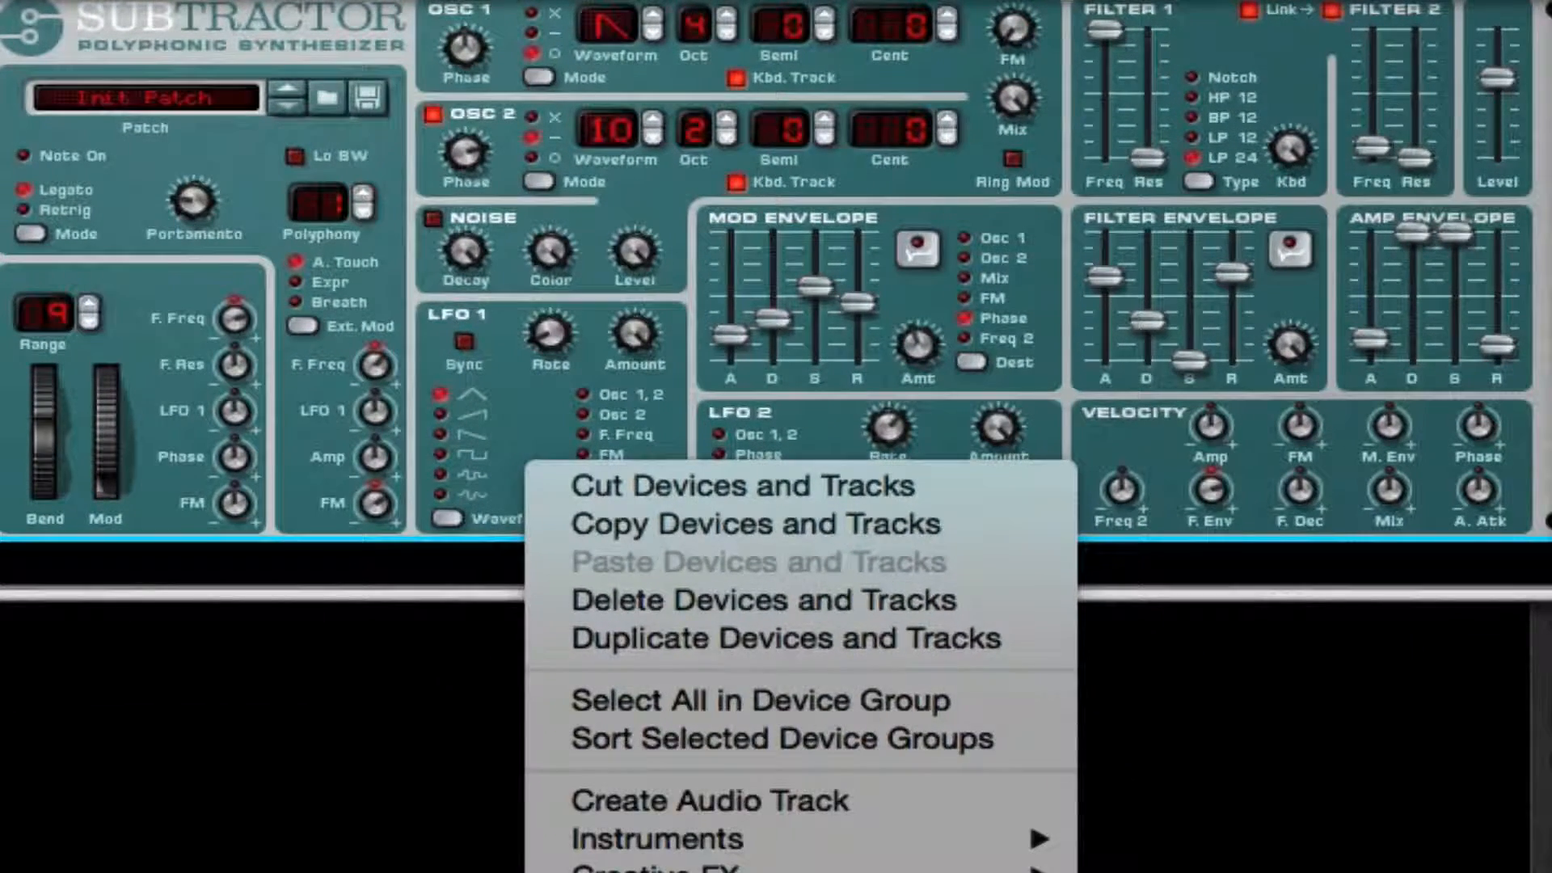
left_click(1132, 872)
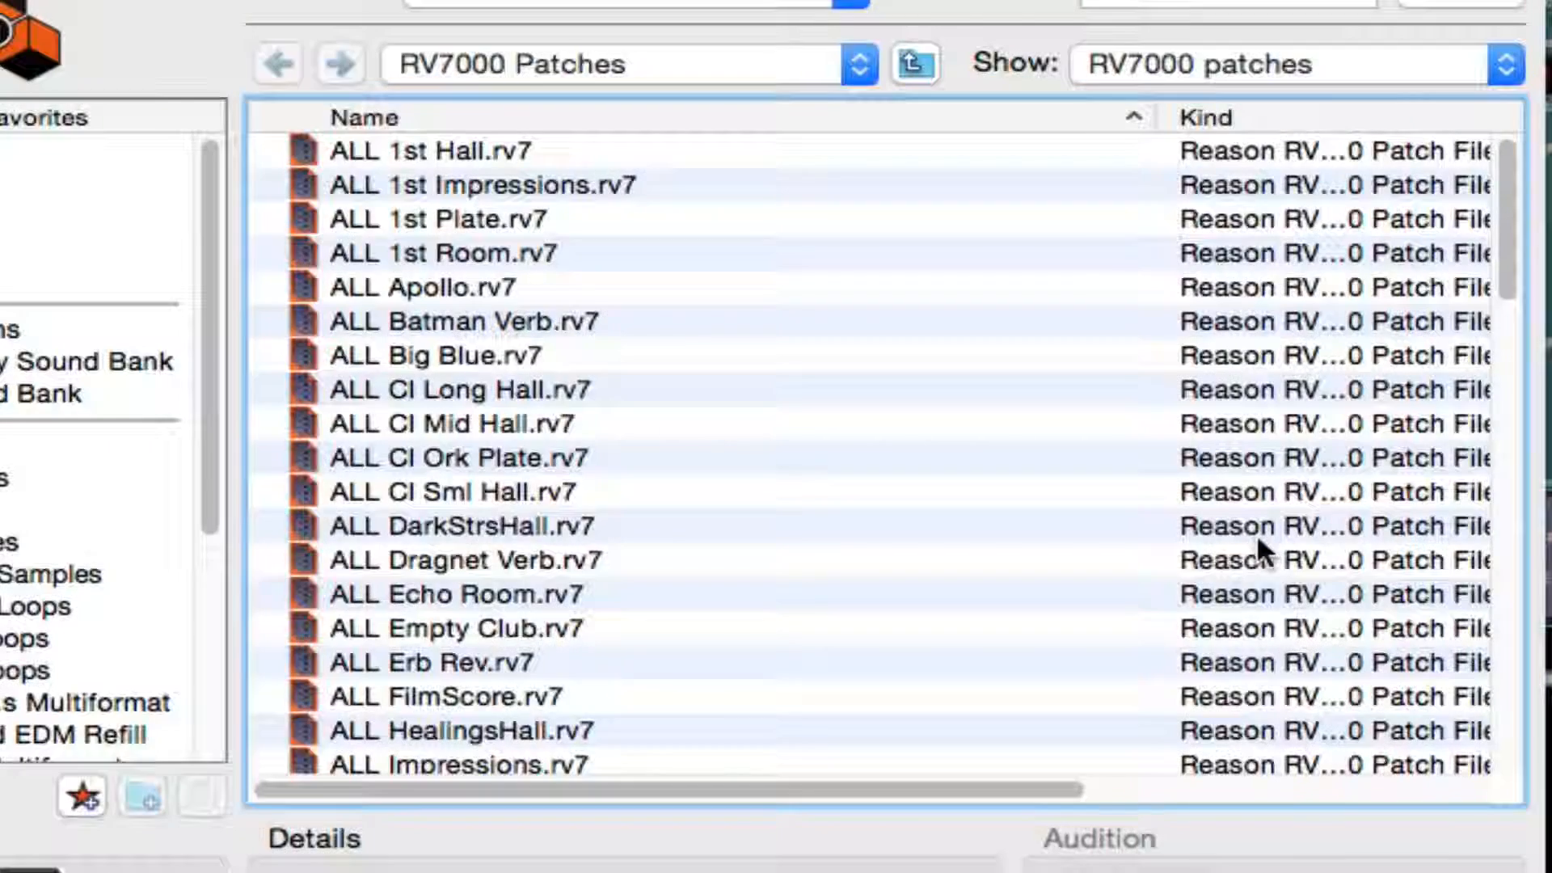
left_click(1257, 535)
scroll(623, 477, "down", 6)
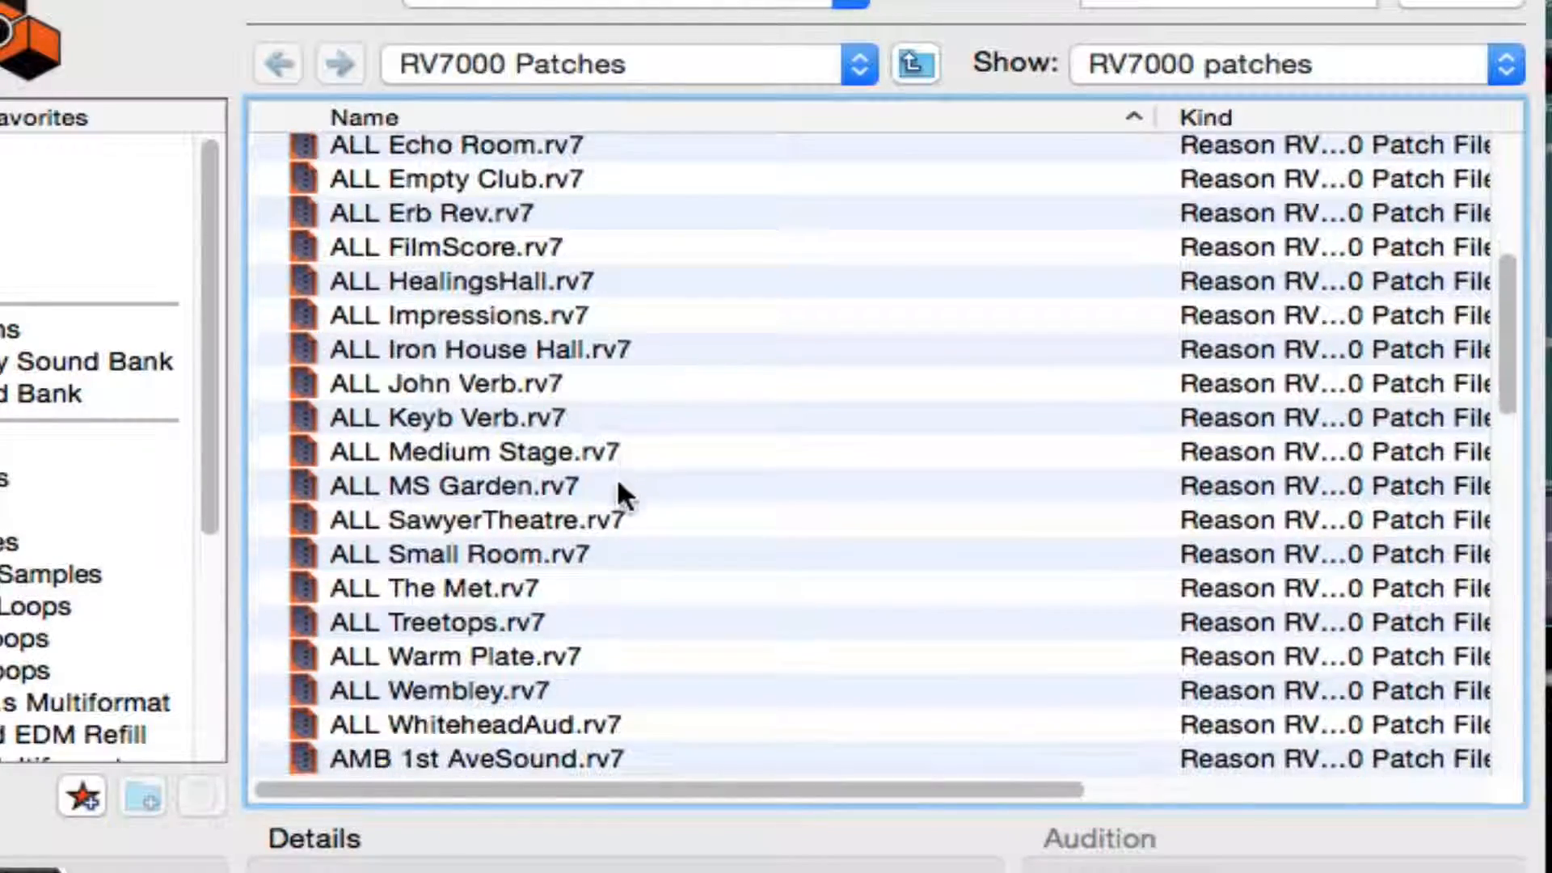
double_click(415, 657)
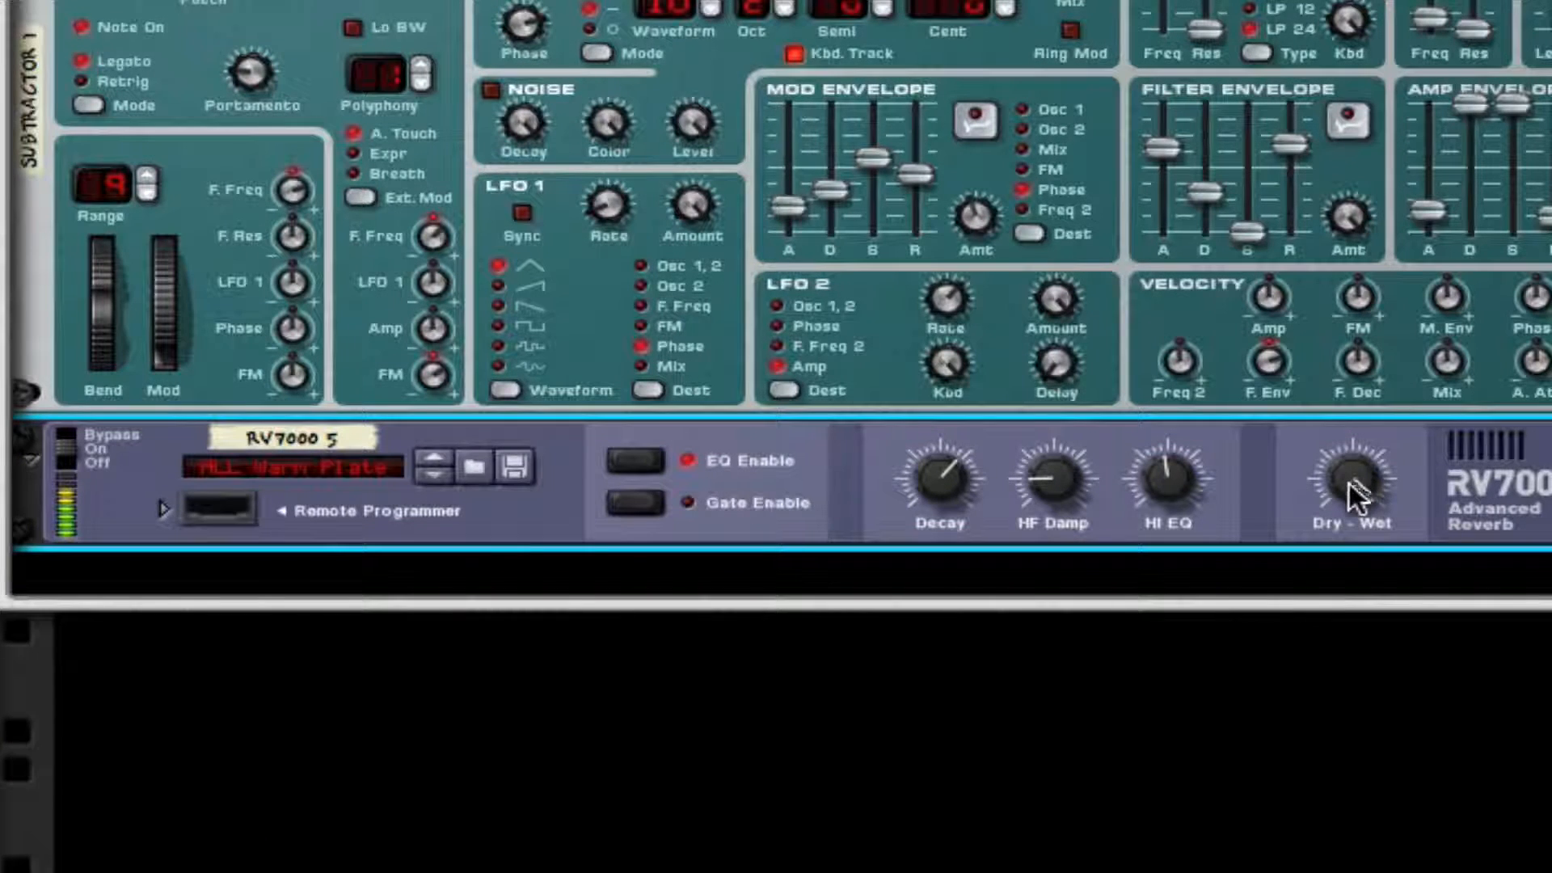
left_click_drag(1348, 484, 1351, 755)
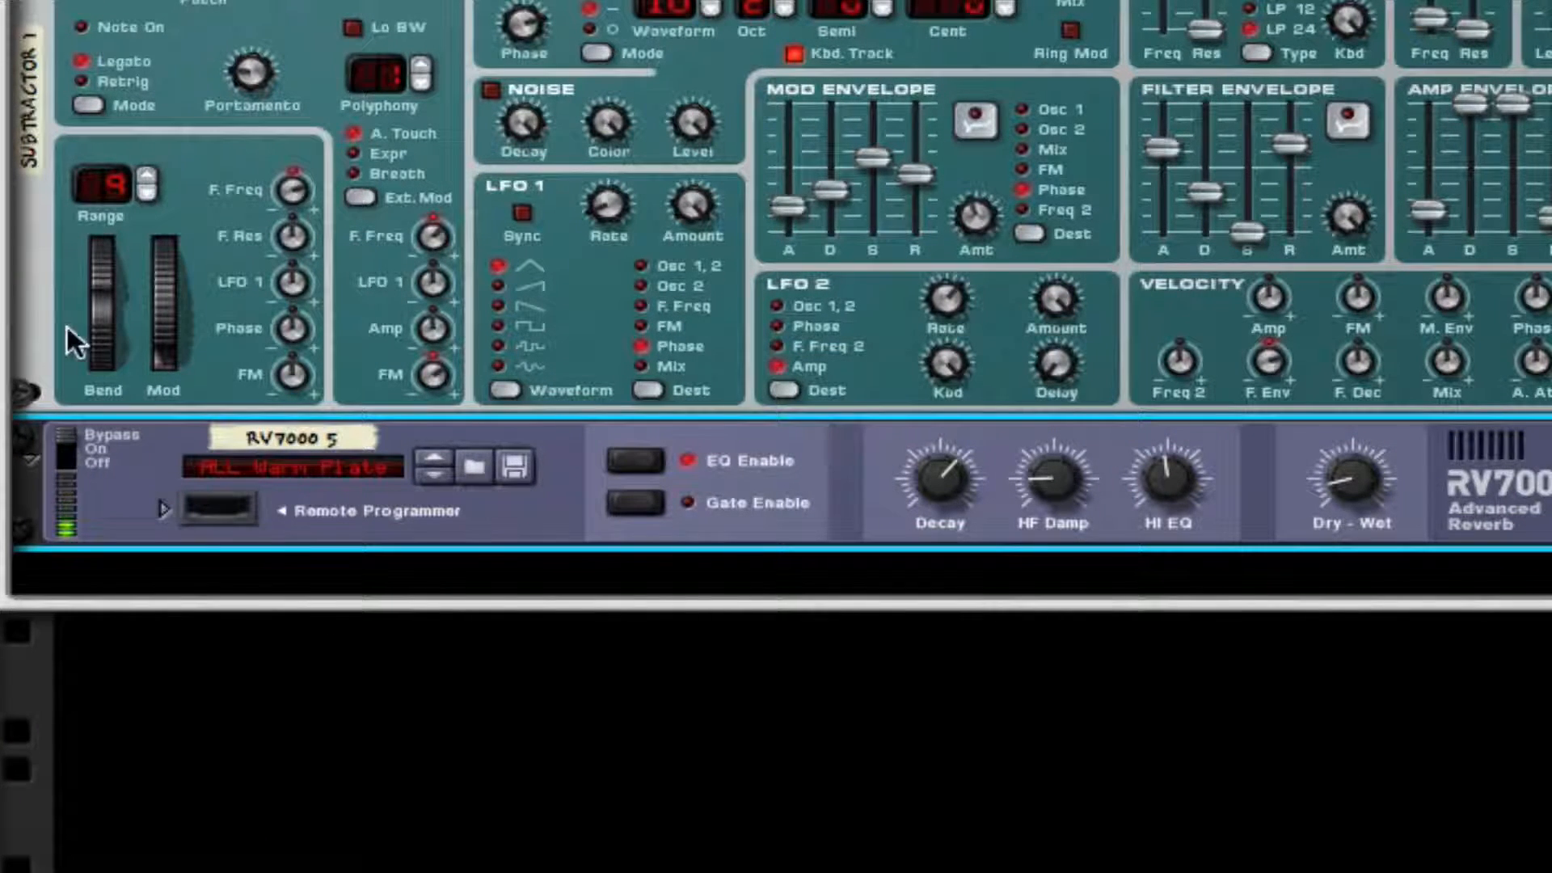
left_click(69, 436)
- Add a Pulveriser below the RV7000 reverb and increase its Squash amount
right_click(569, 496)
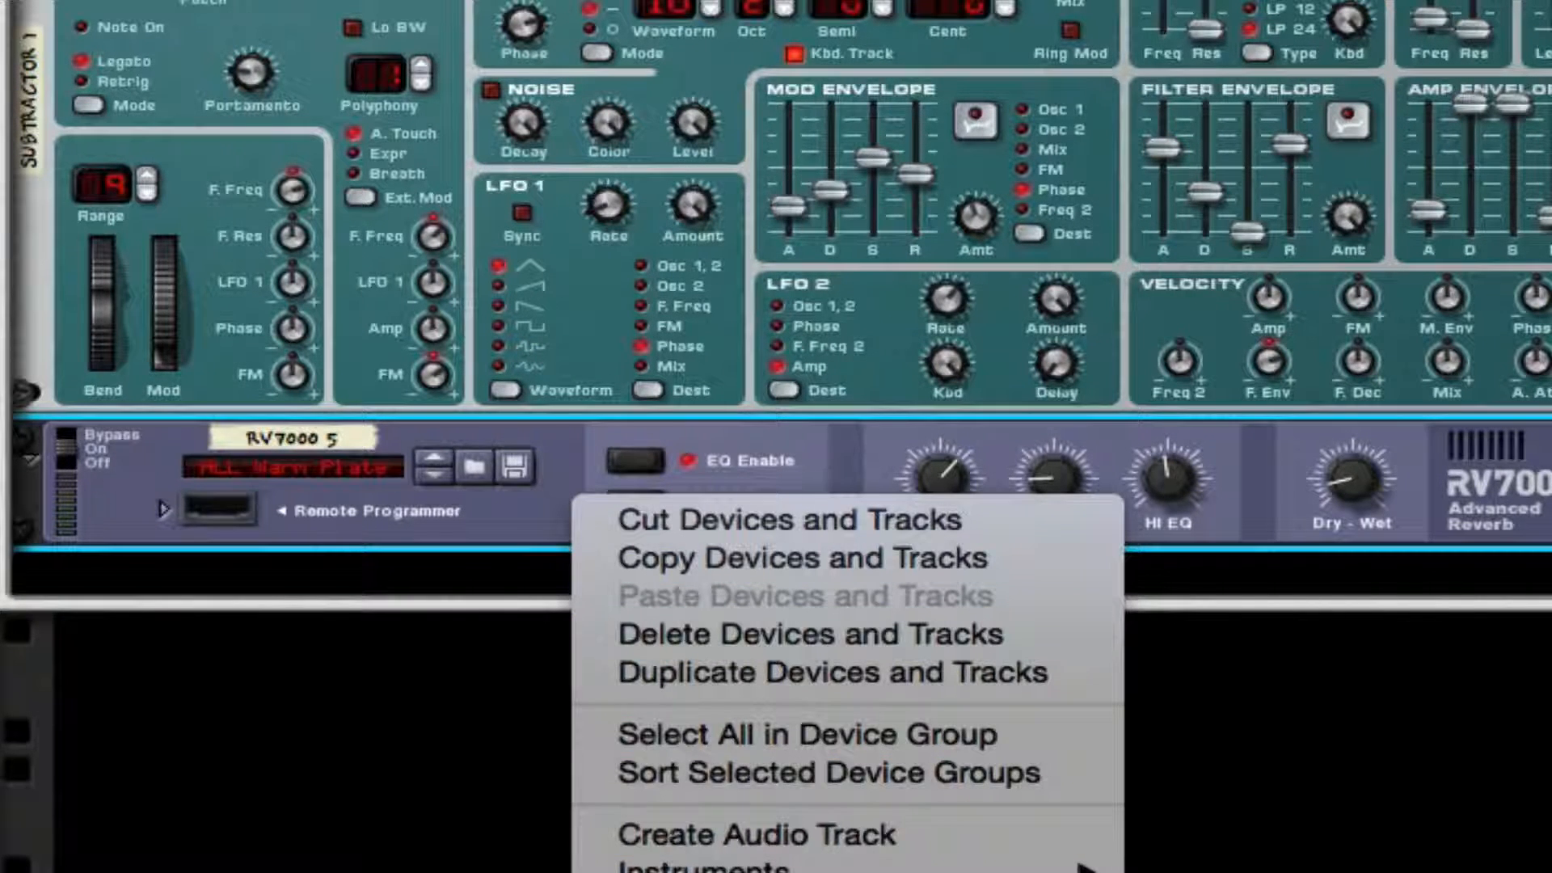
mouse_move(930, 789)
left_click(1390, 849)
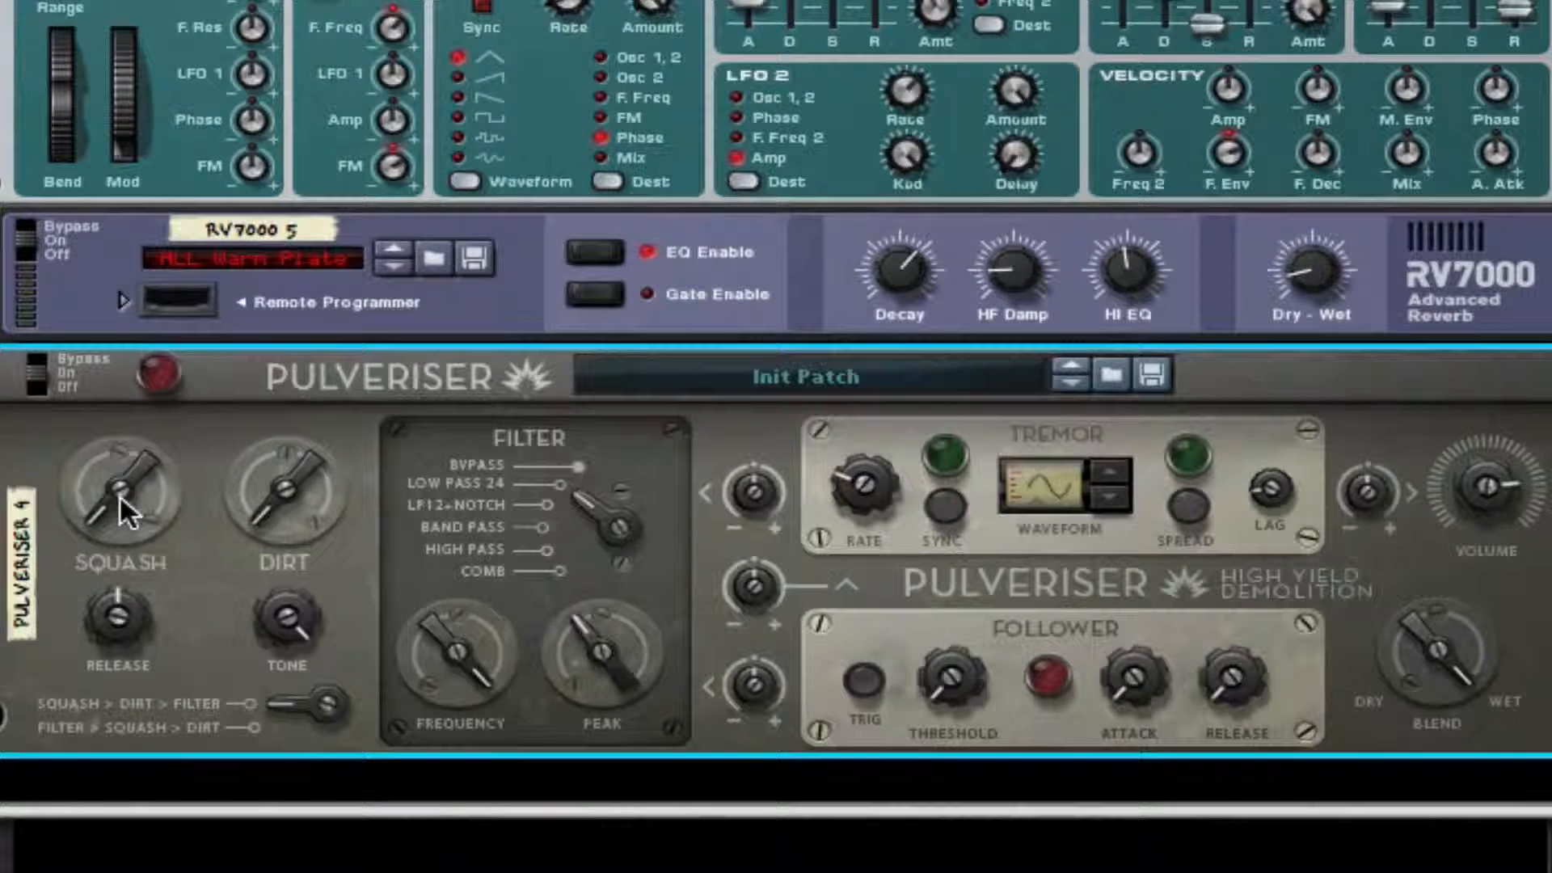
left_click_drag(120, 495, 120, 402)
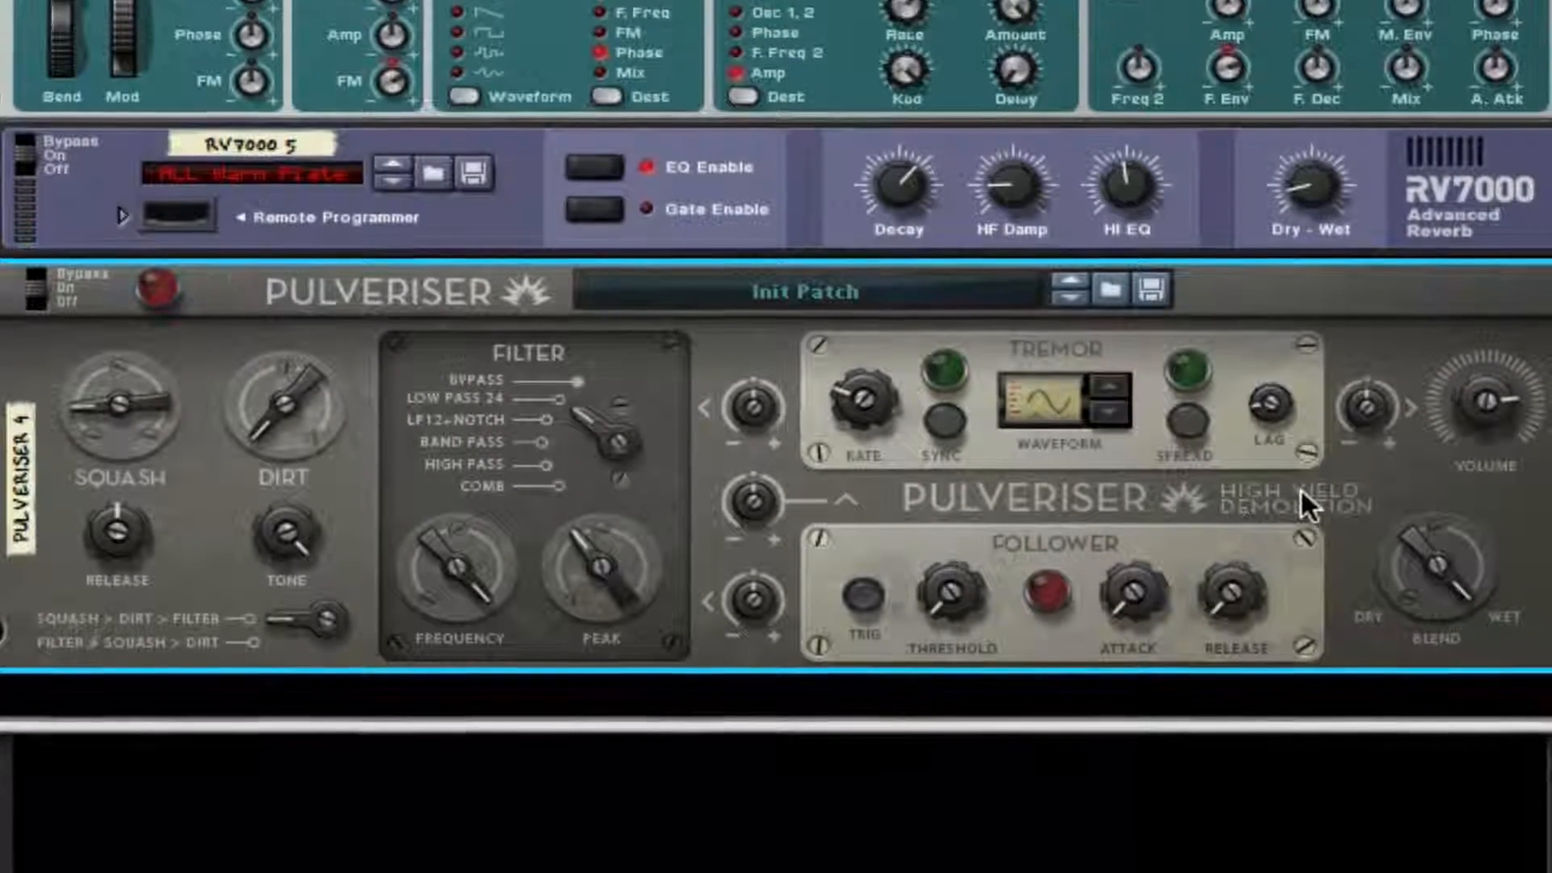
- Add an MClass Stereo Imager below the Pulveriser and set its high band width to 14
right_click(1293, 581)
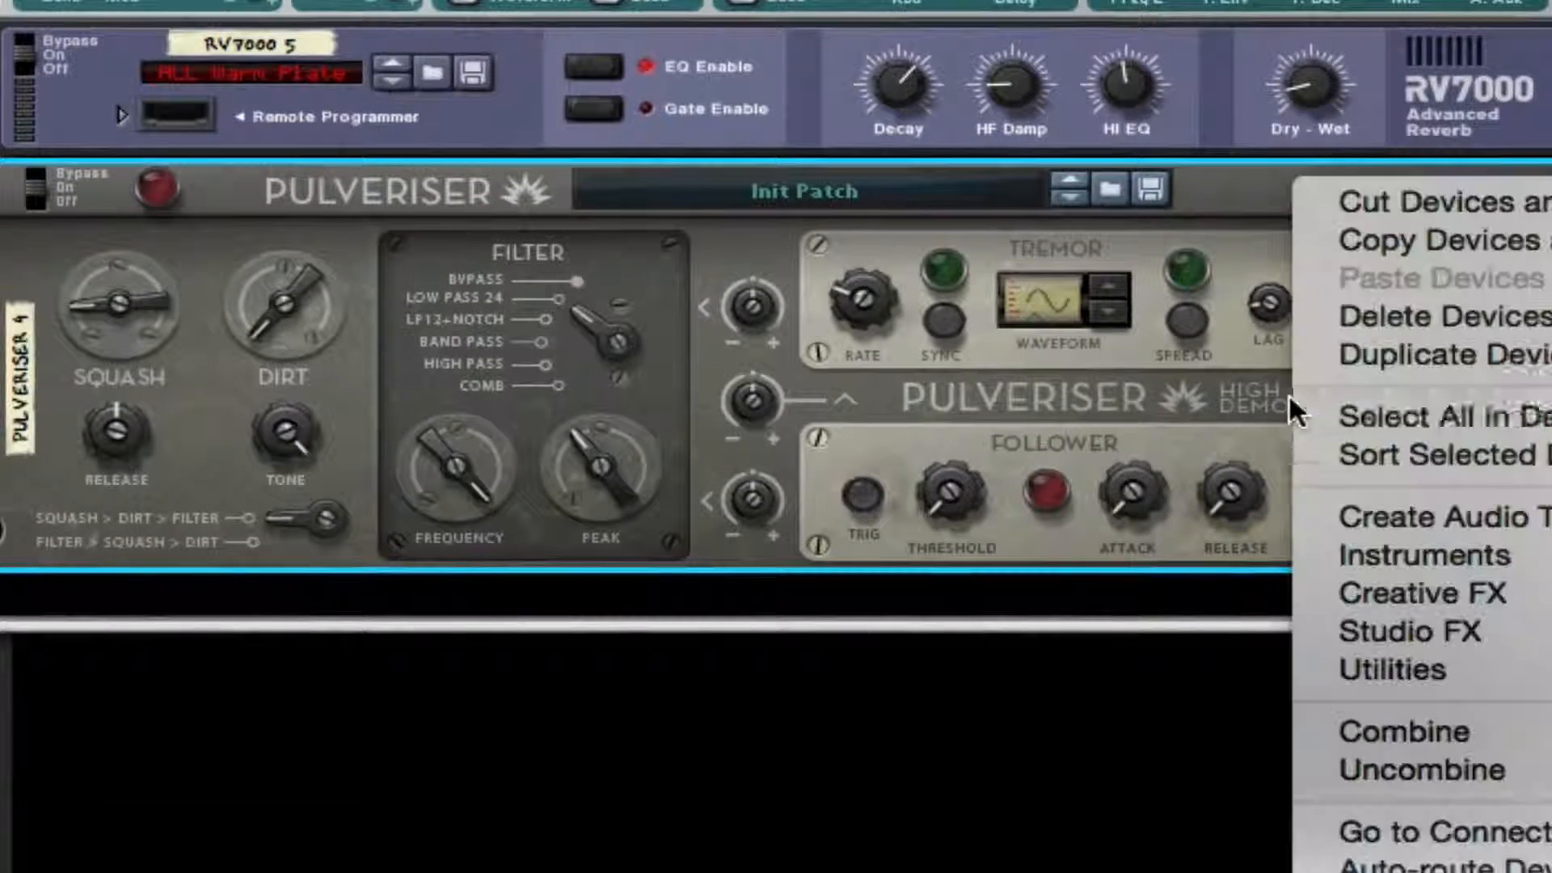
mouse_move(1369, 621)
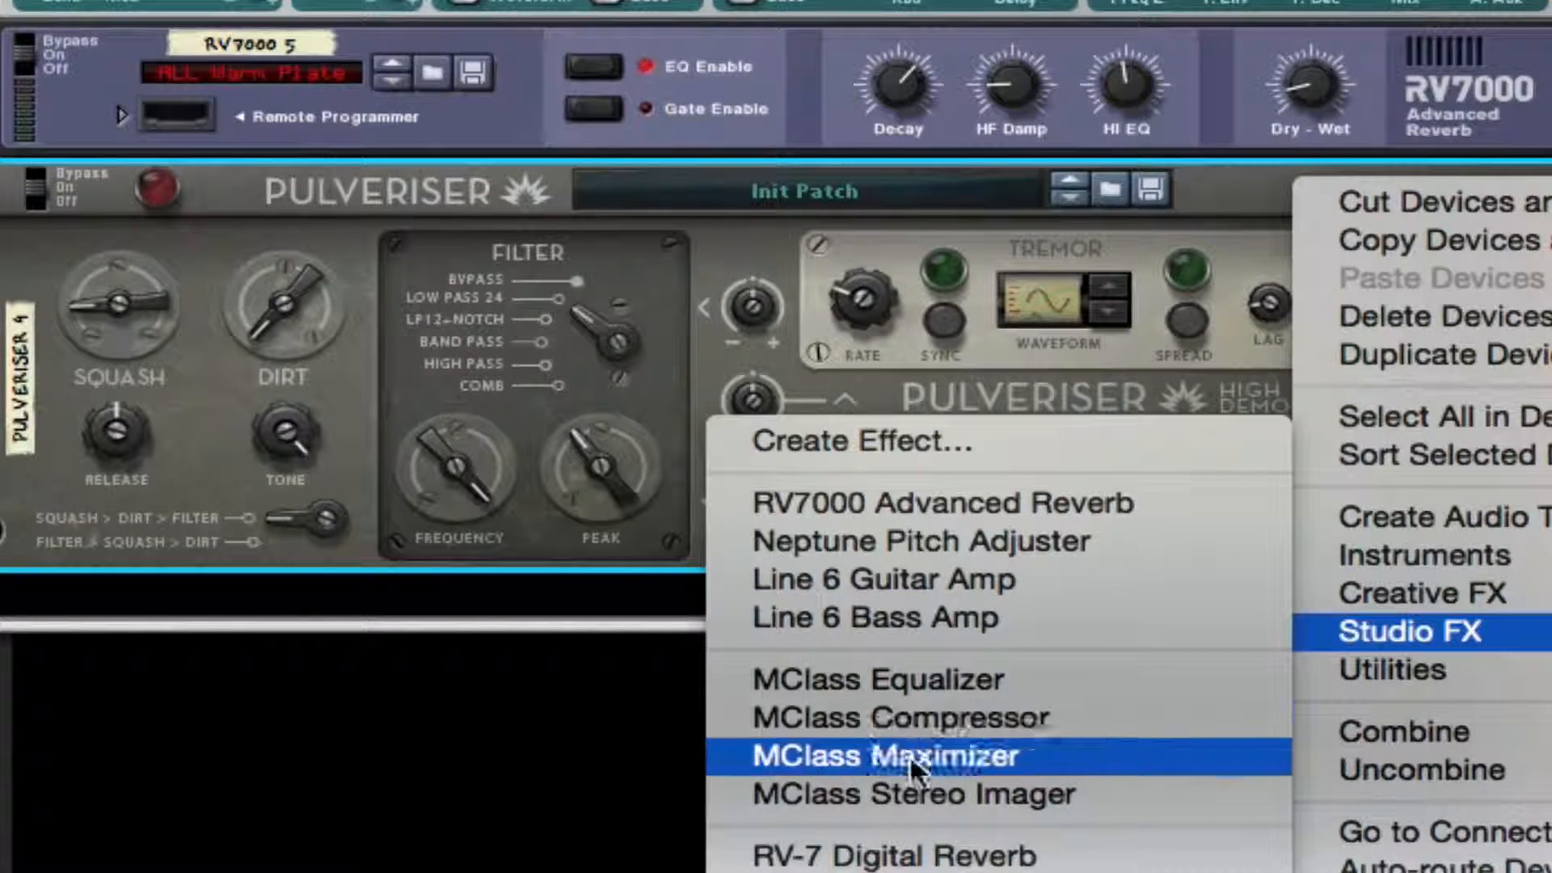
left_click(904, 784)
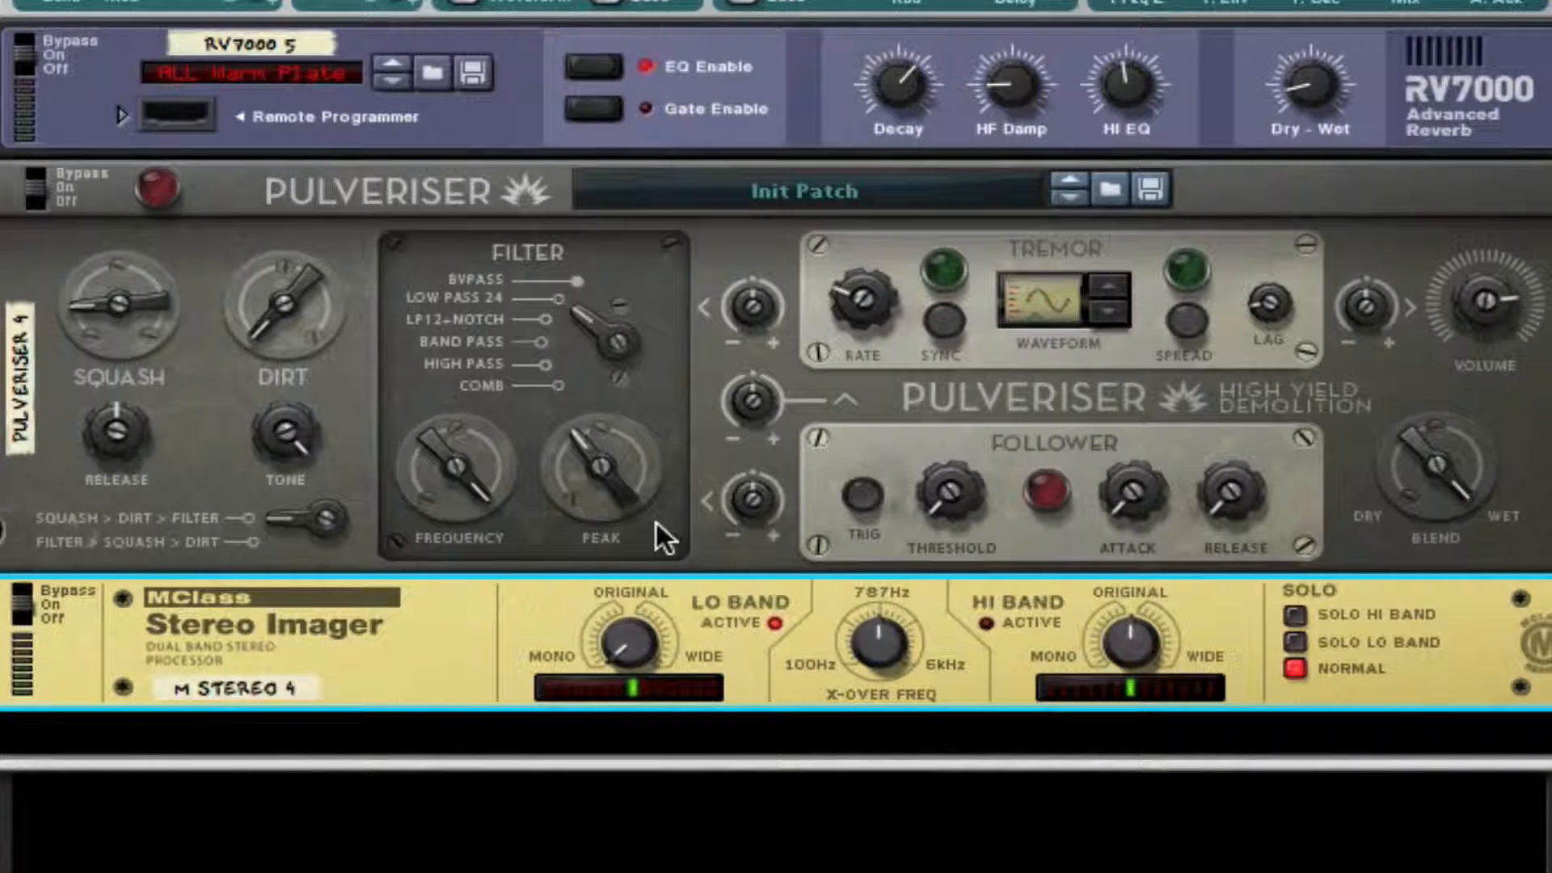
key("space")
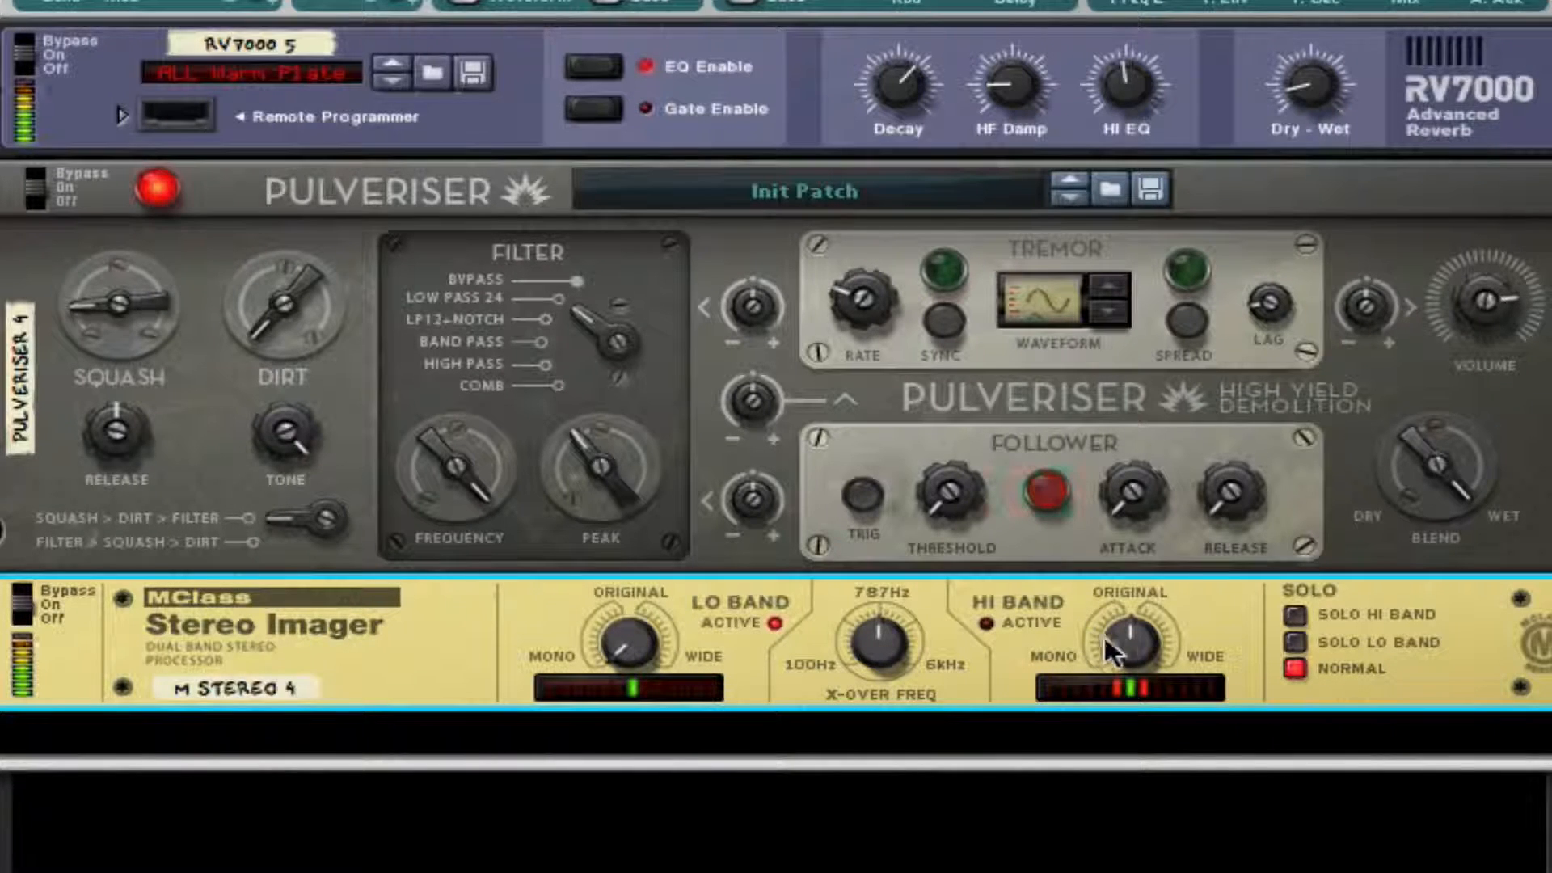
left_click_drag(1124, 638, 1132, 579)
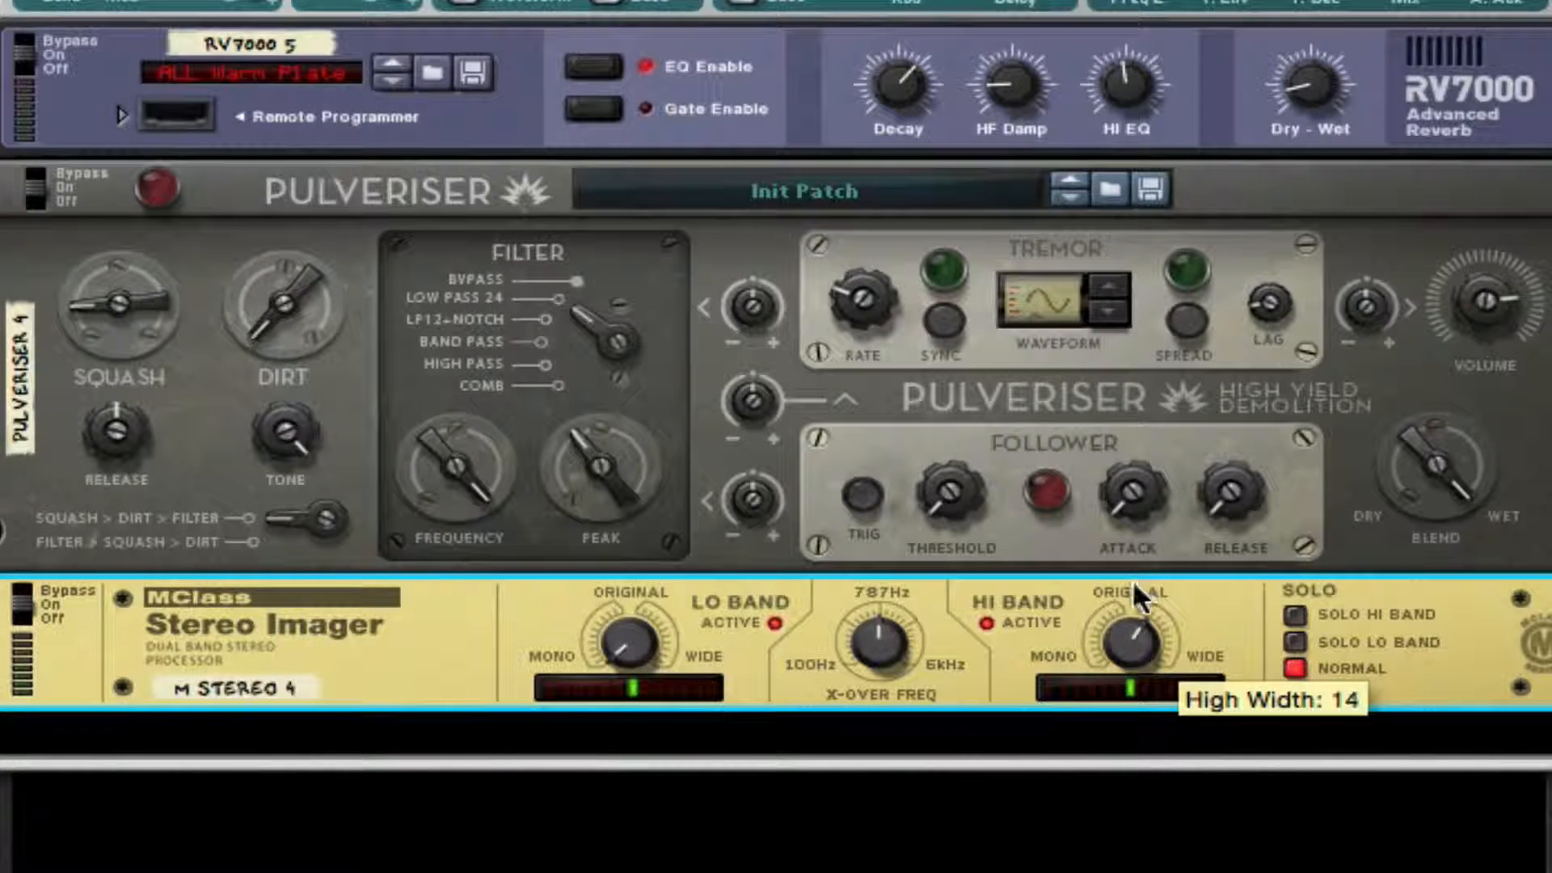
- Add an MClass Maximizer below the Stereo Imager with its limiter turned off and its release set to Auto
right_click(1236, 637)
mouse_move(1261, 767)
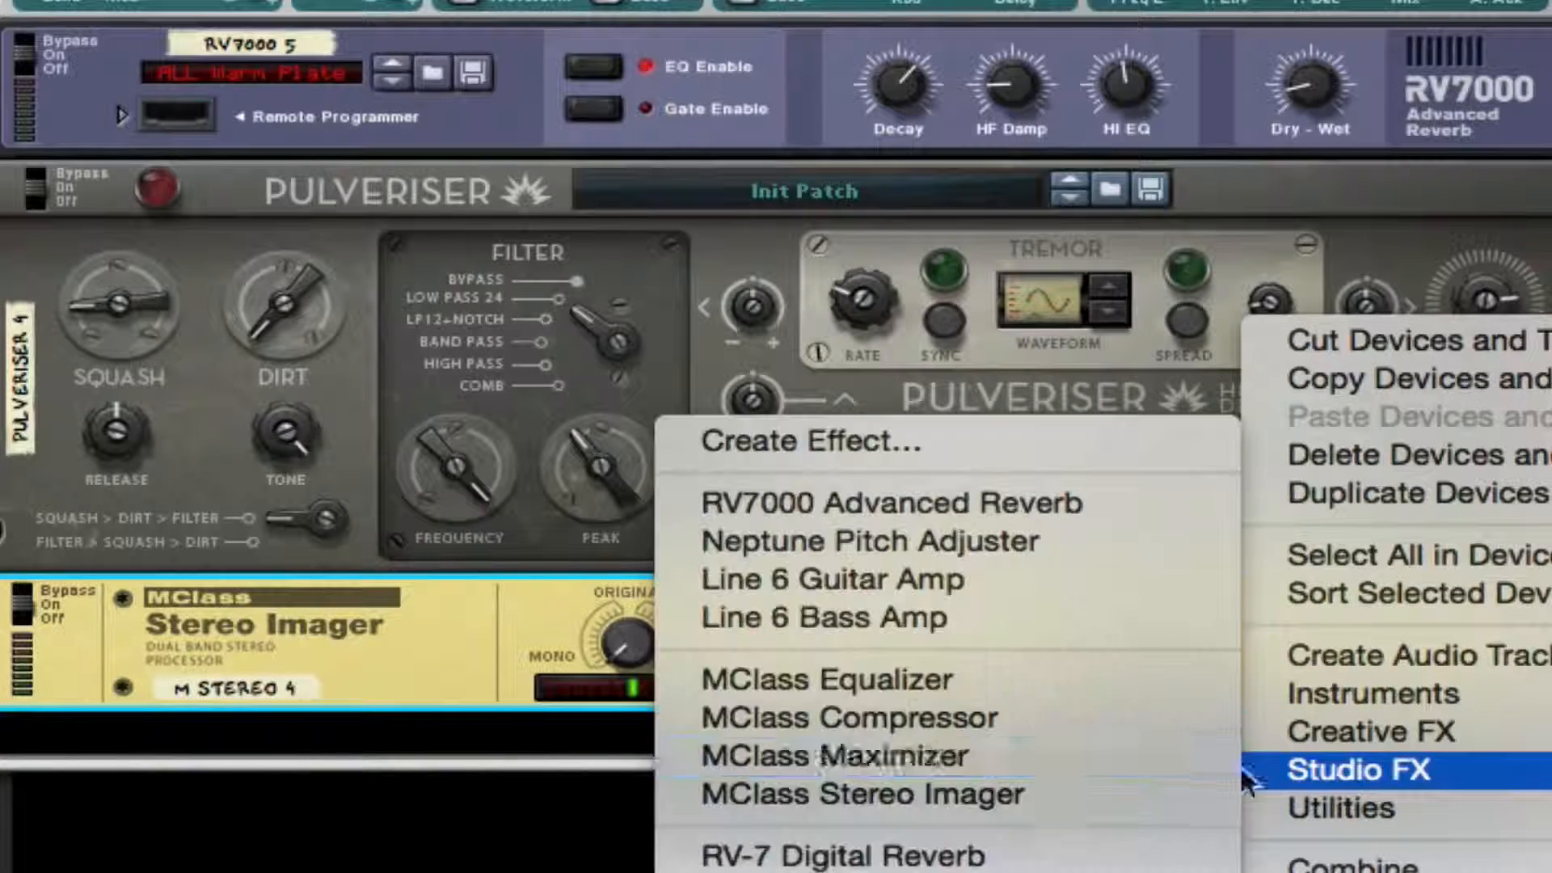
left_click(1031, 755)
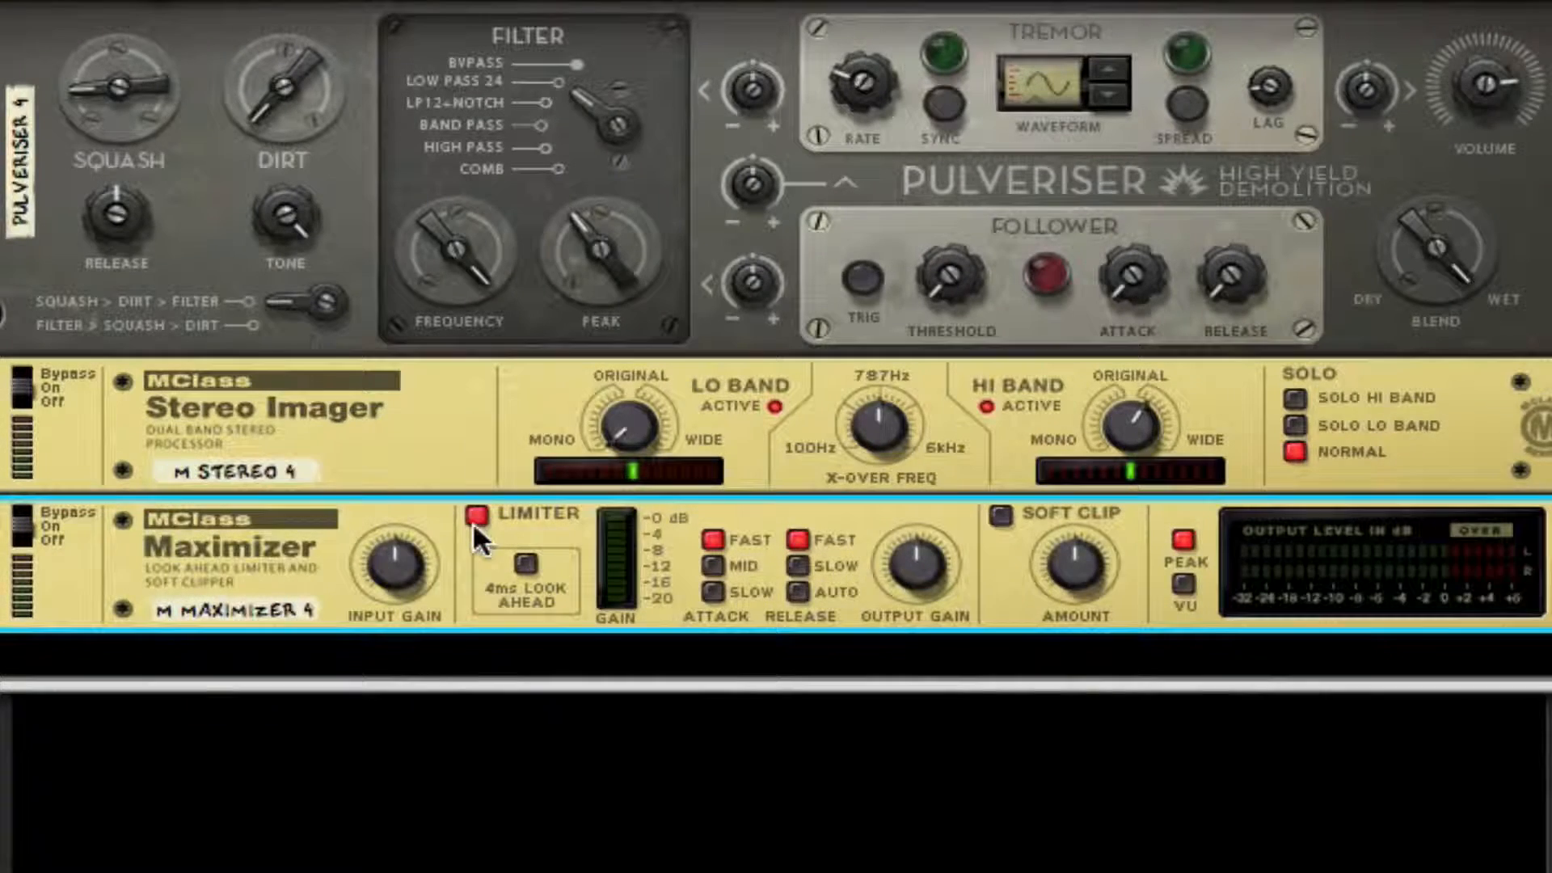
left_click(477, 518)
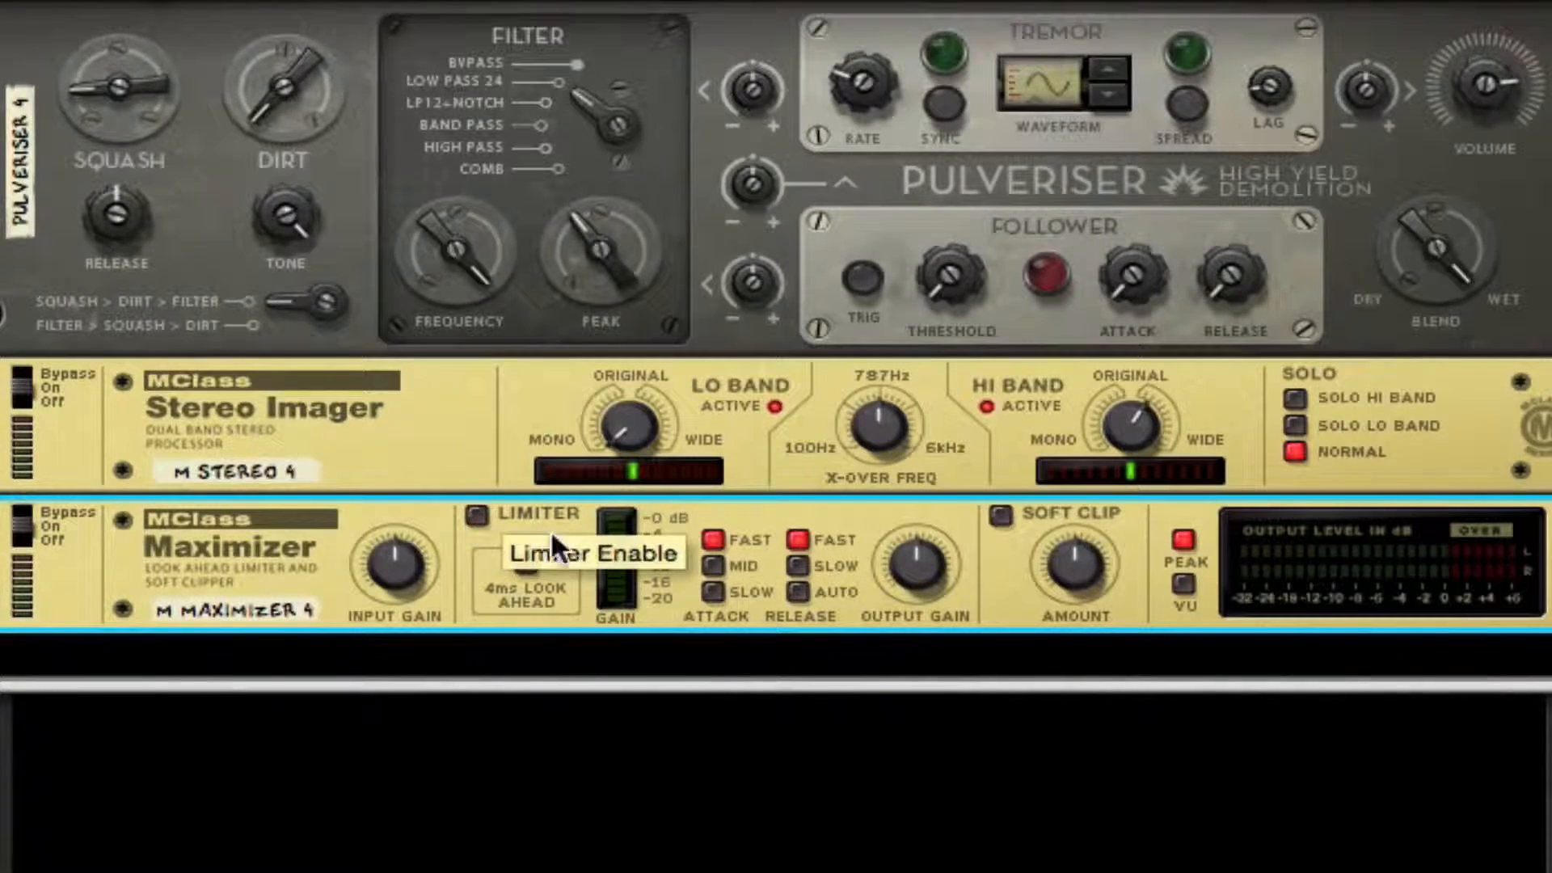
left_click(798, 590)
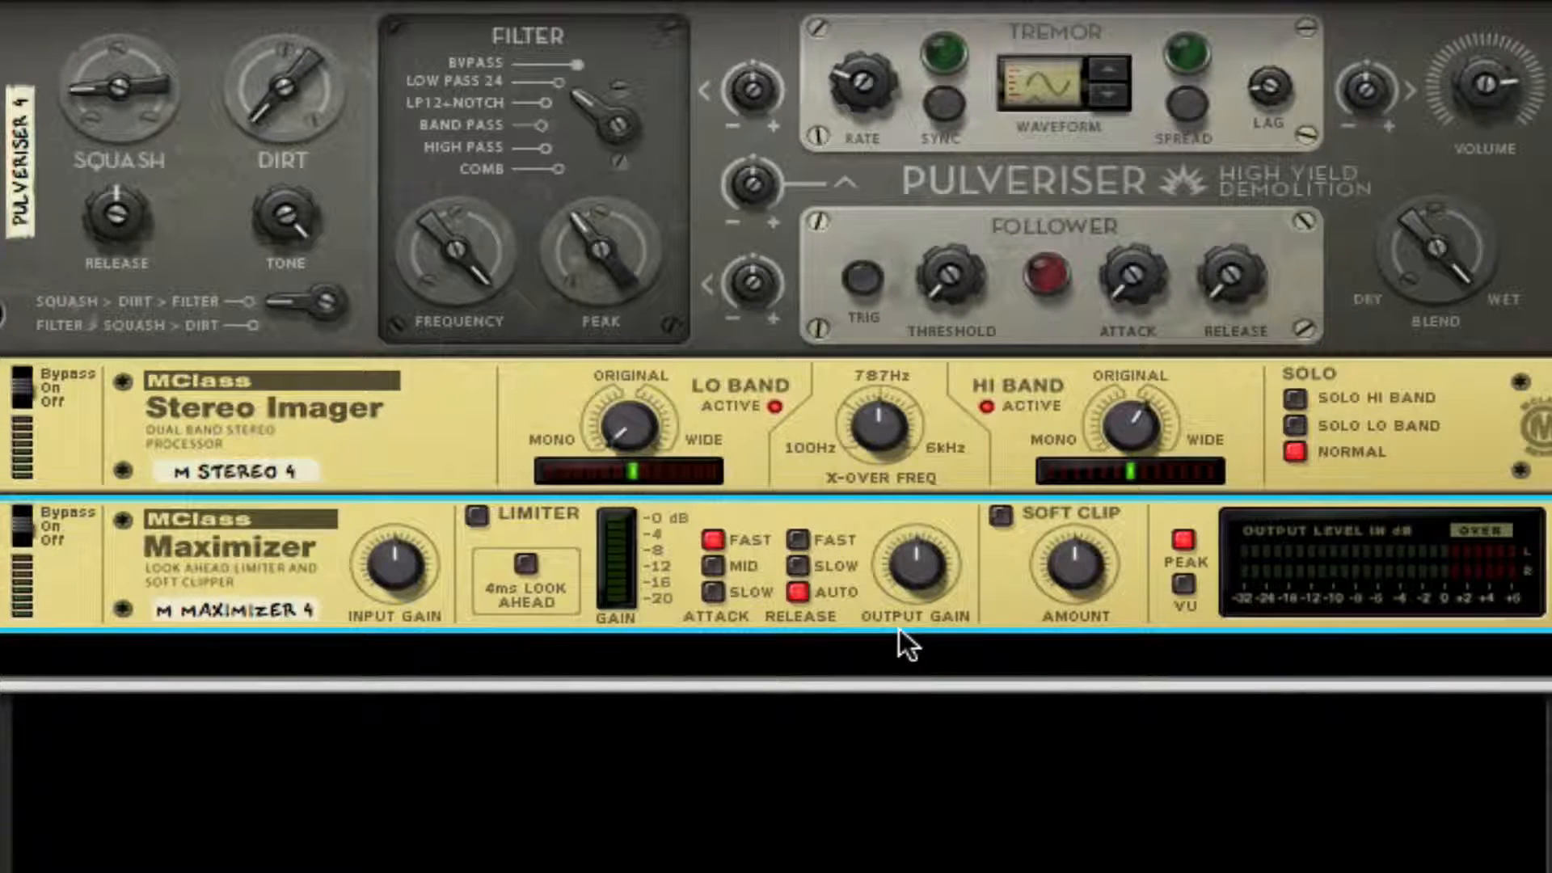
- Enable soft clip on the Maximizer and turn its amount up to maximum
left_click(1000, 516)
left_click_drag(1056, 566, 1056, 518)
scroll(610, 49, "up", 5)
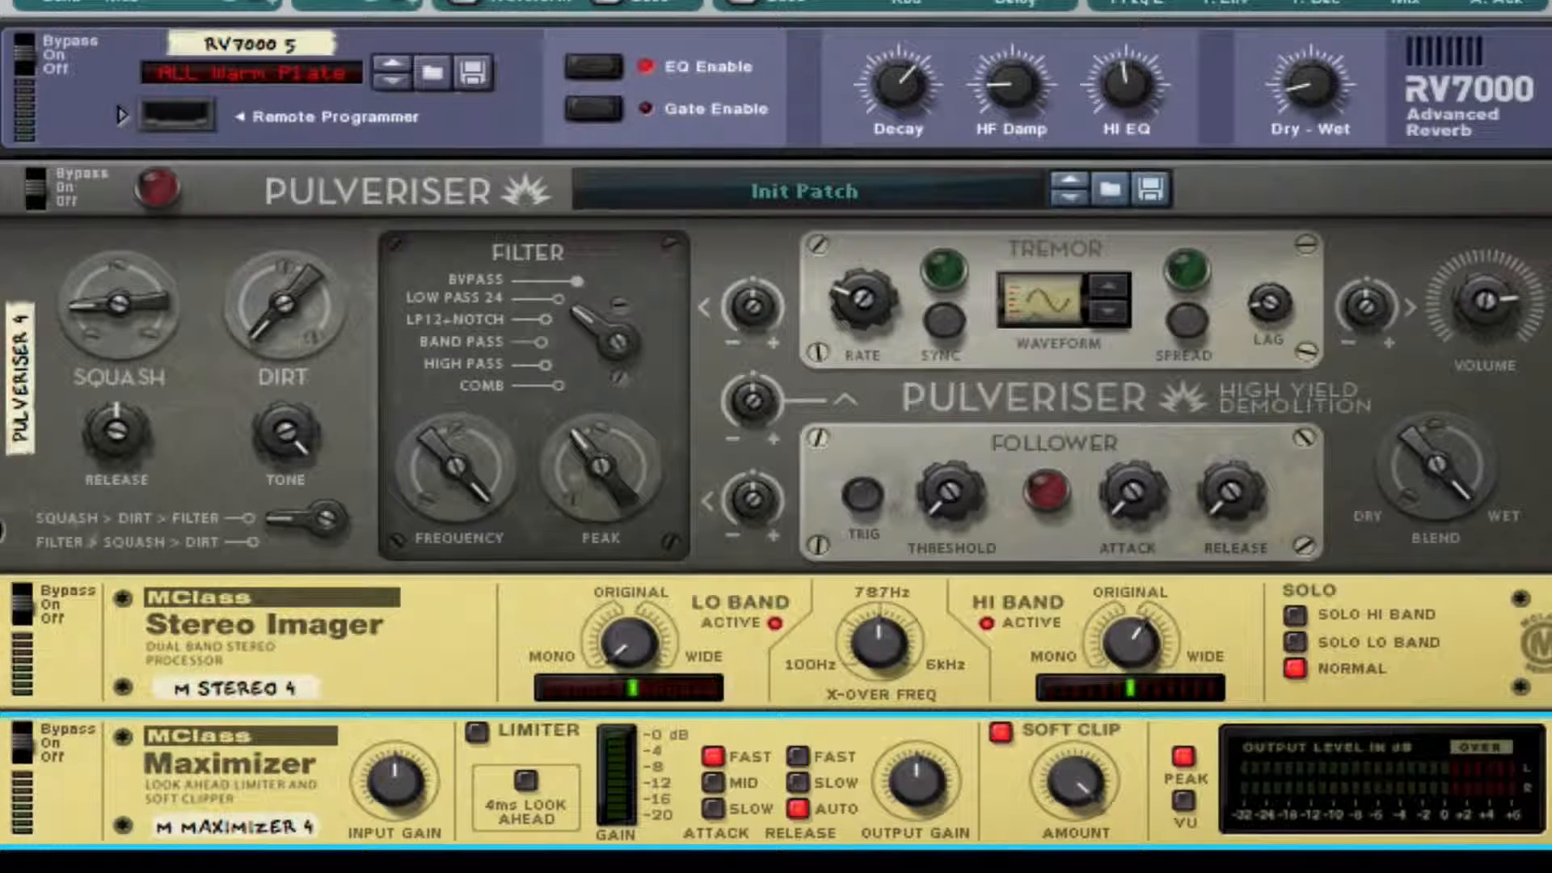
mouse_move(775, 869)
left_mouse_down()
mouse_move(776, 372)
mouse_move(776, 869)
left_mouse_up()
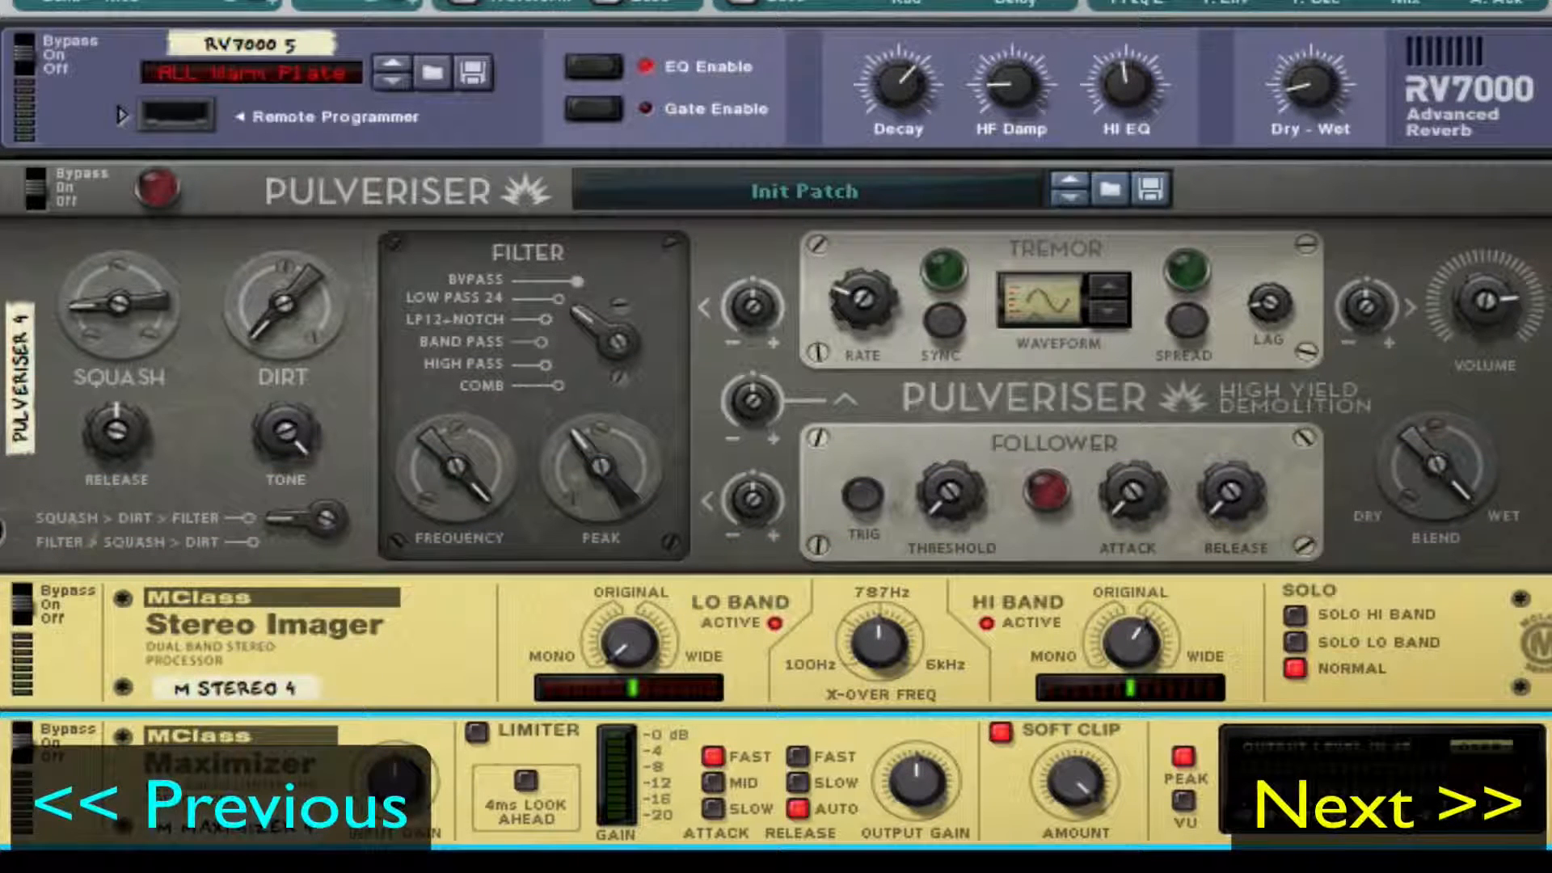